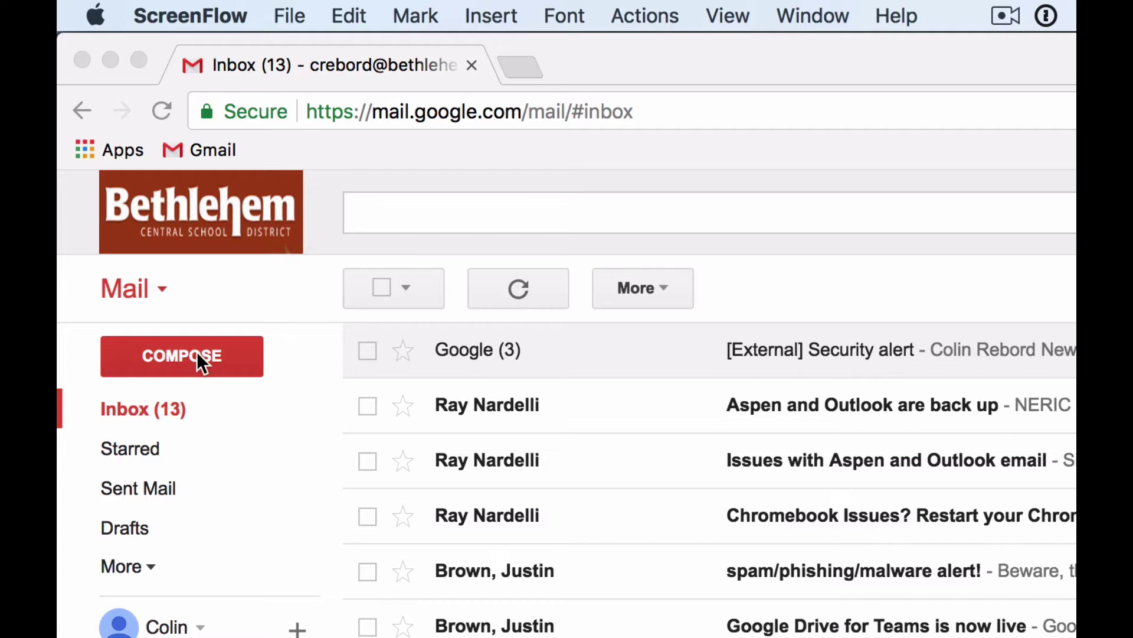
Start a new message, expand its window to full screen, and return it to its normal size
click(197, 354)
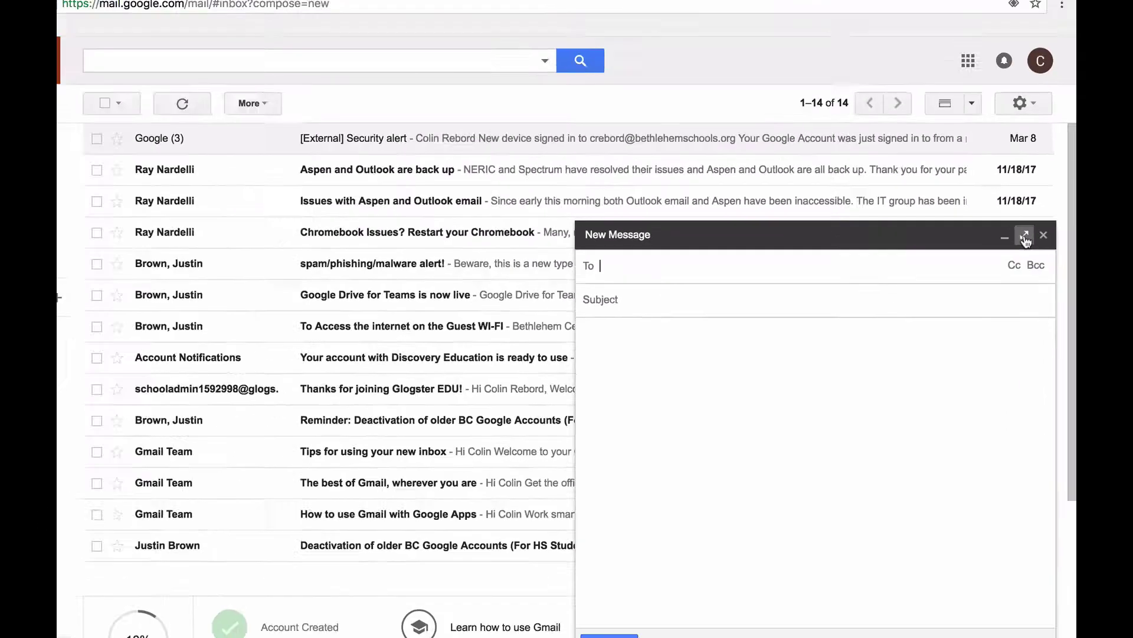
click(984, 70)
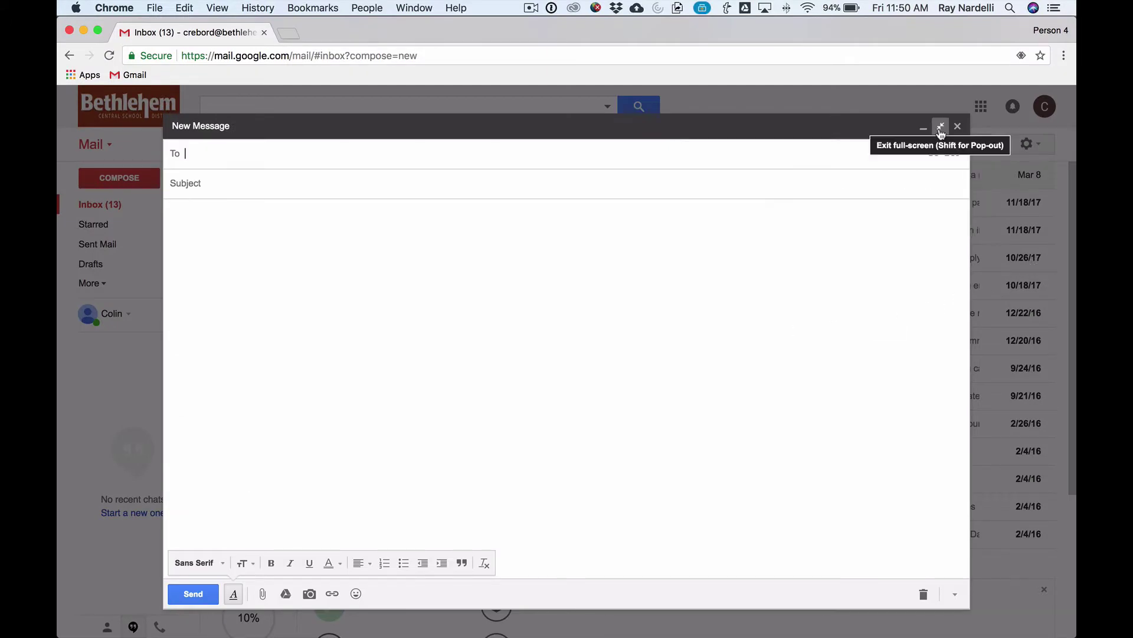
click(941, 126)
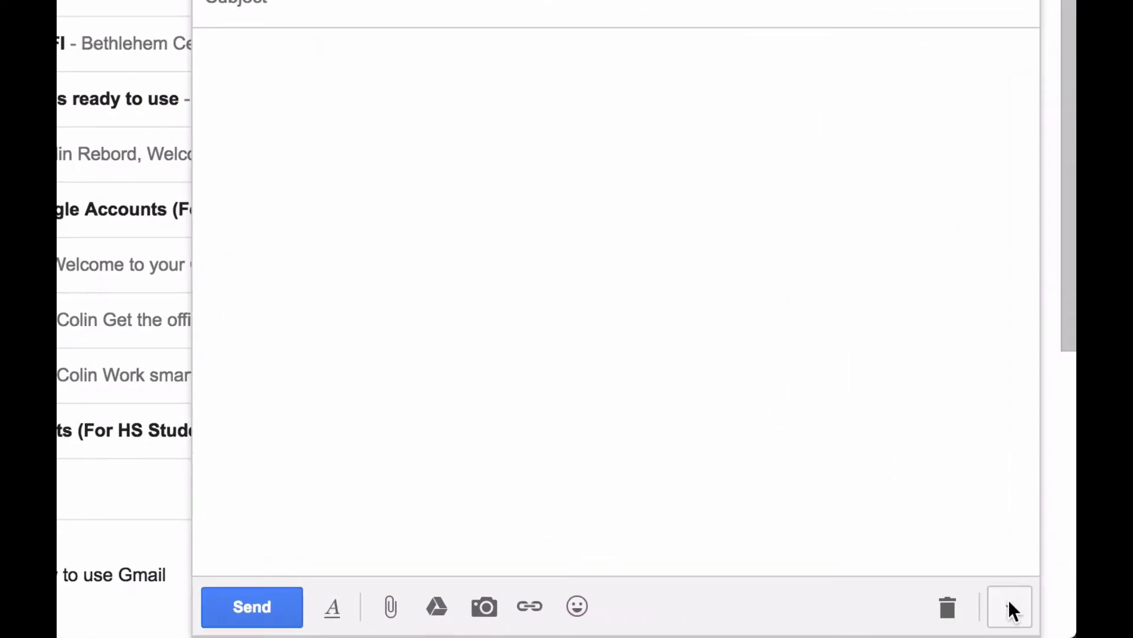
View the new message's additional options, including Default to full-screen, and close the empty message
click(1010, 608)
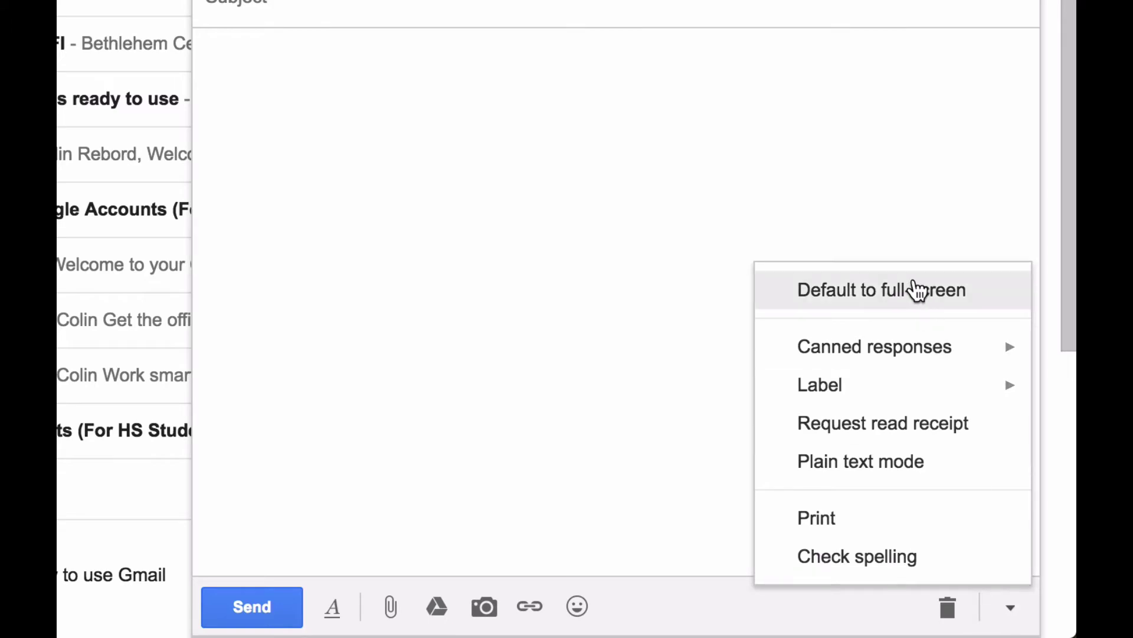
click(983, 293)
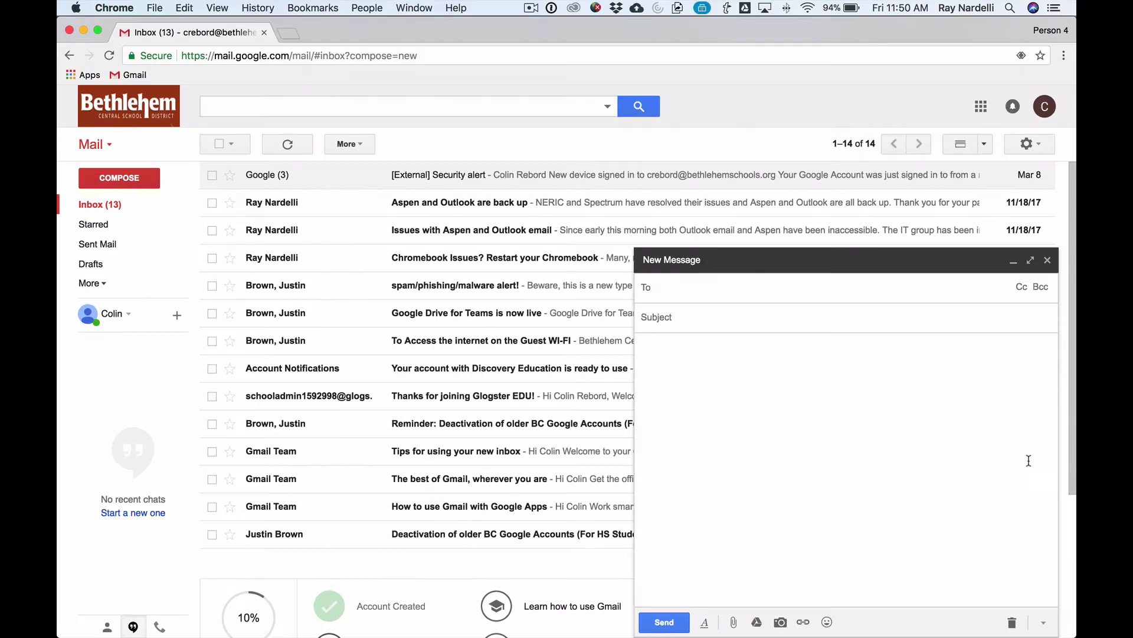
click(1047, 261)
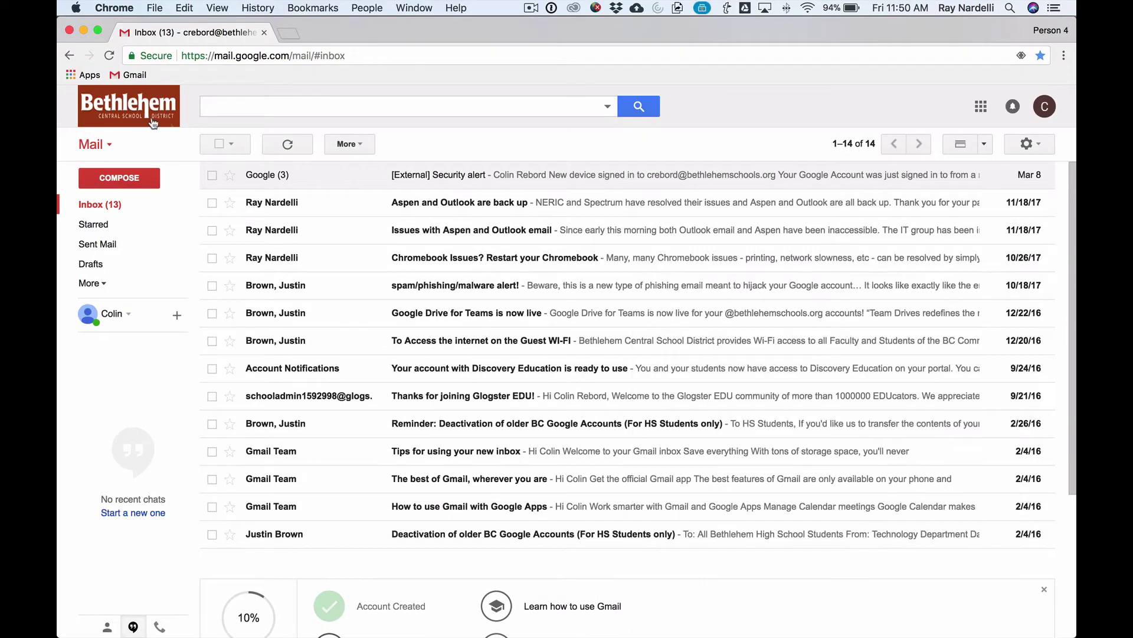
Start a new message and address it to the suggested contact found by surname
click(124, 180)
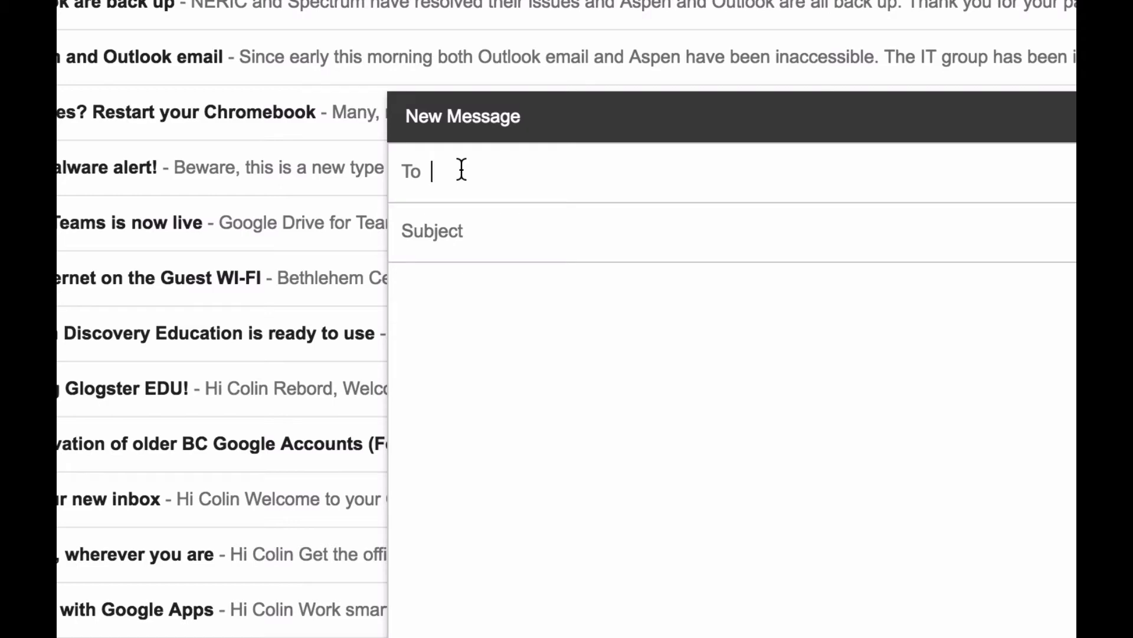
text(sheric)
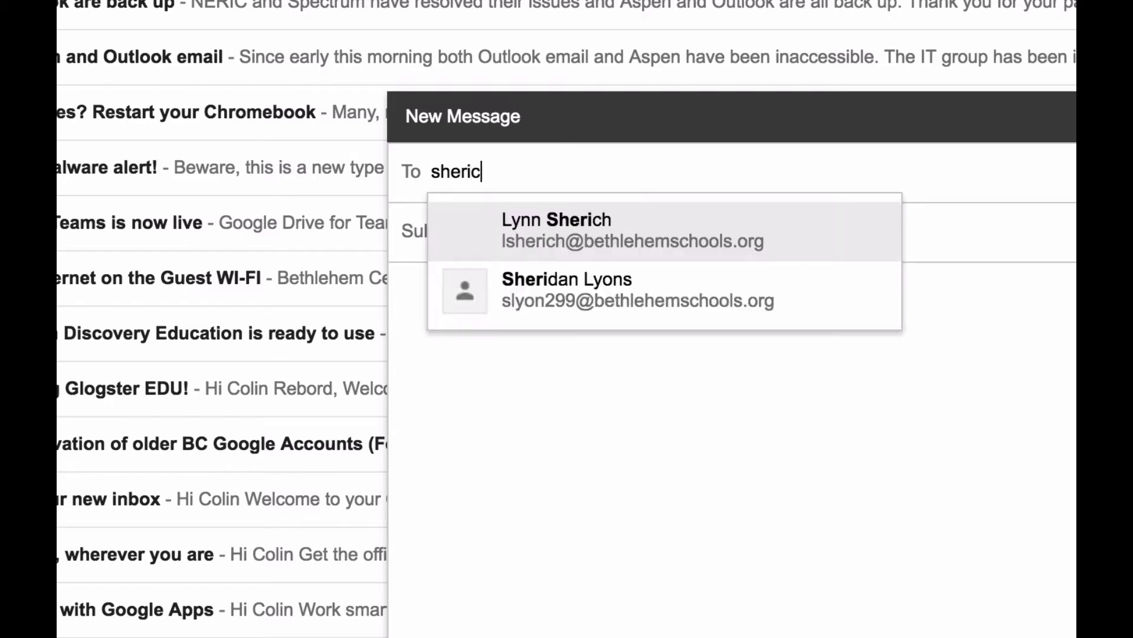
text(h)
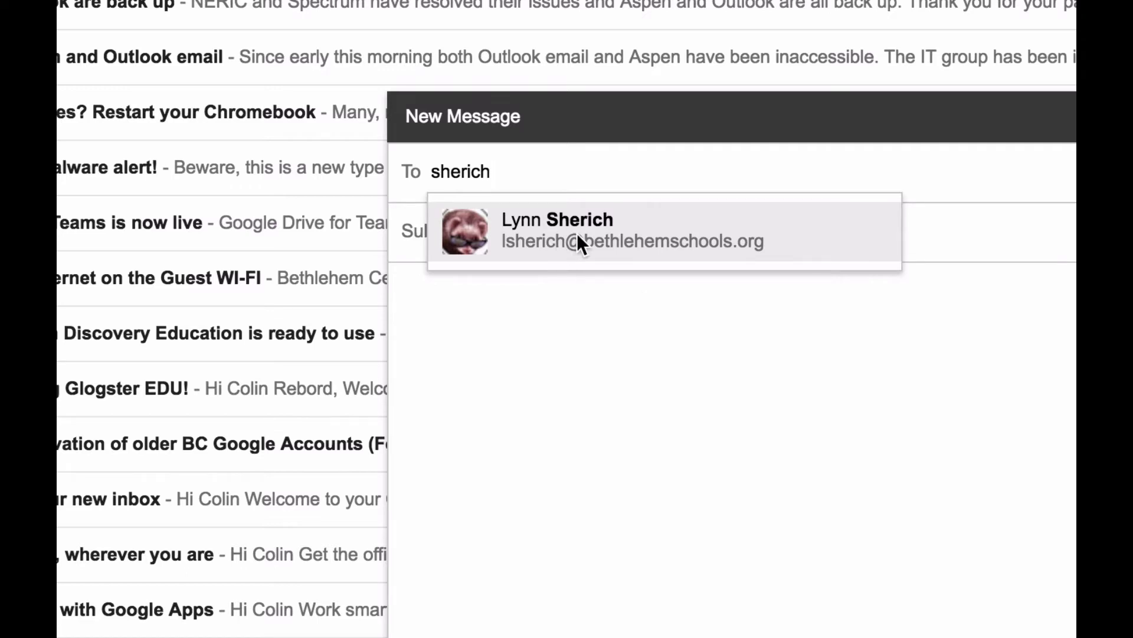
click(591, 227)
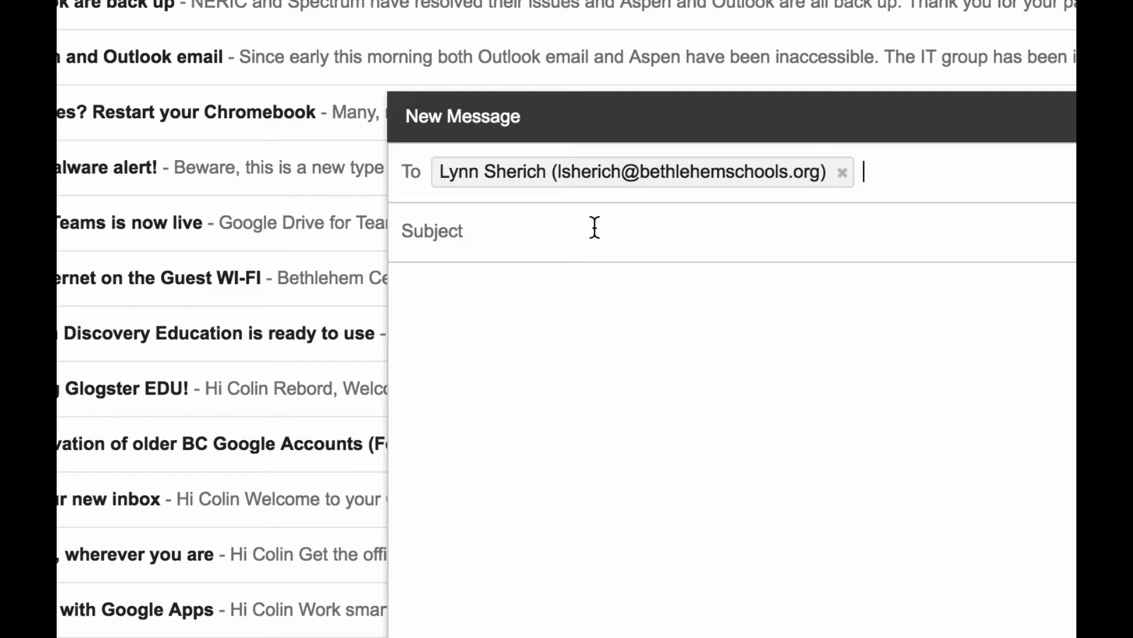
Enter the subject "Hello" and the message text "How are you?"
click(575, 241)
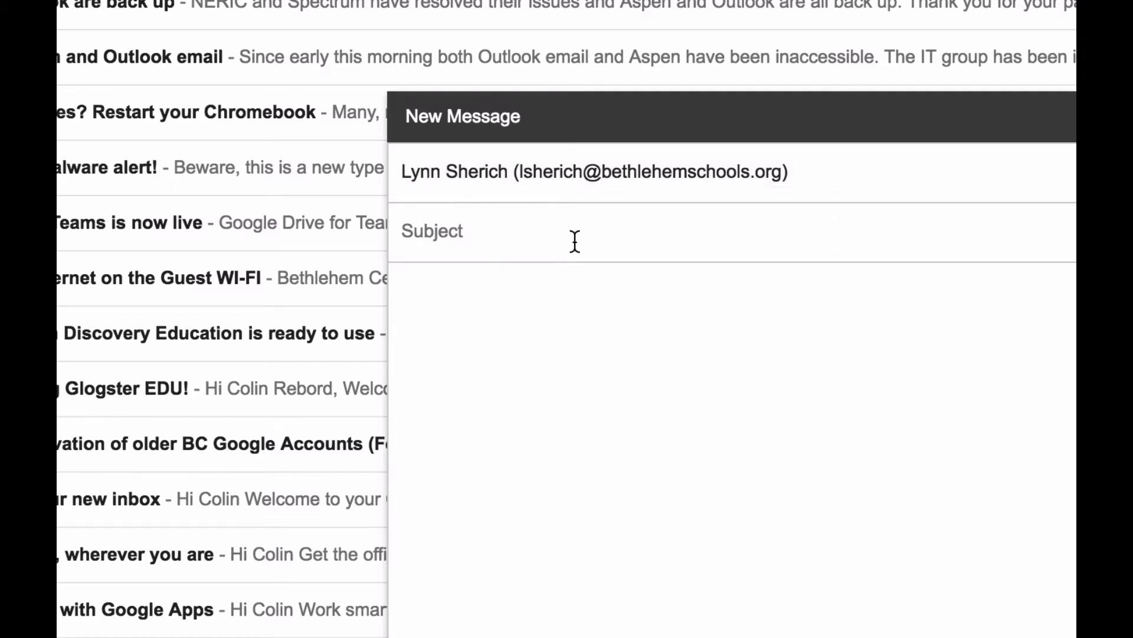
text(Hello)
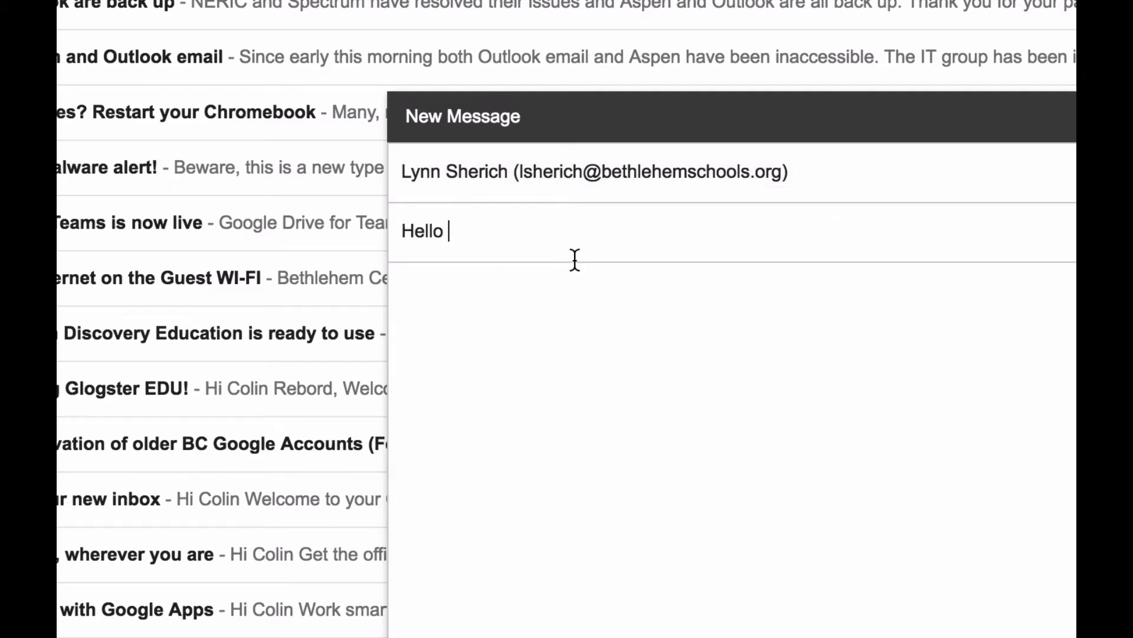
click(589, 328)
text(How are y)
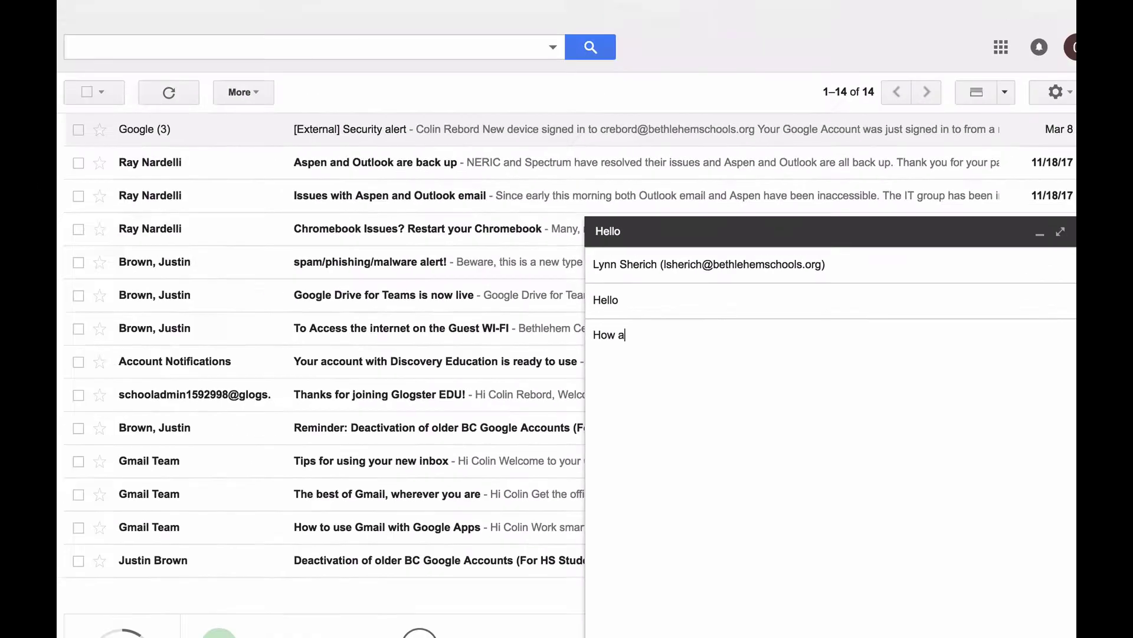
text(ou)
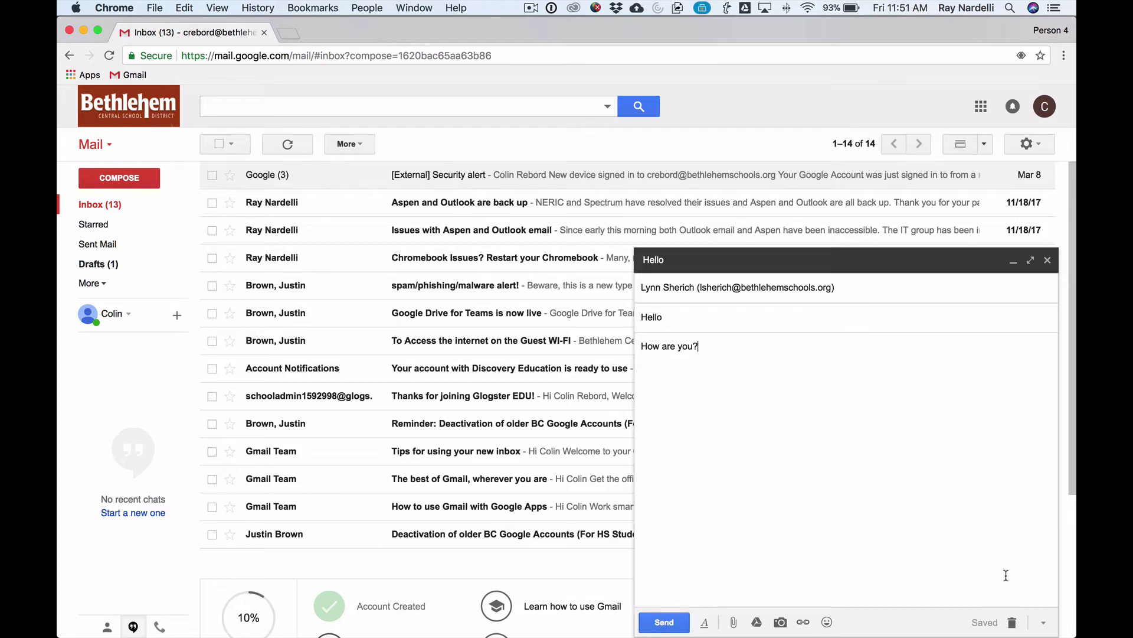
Expand the message window to full screen and toggle the formatting options off and back on
click(1030, 261)
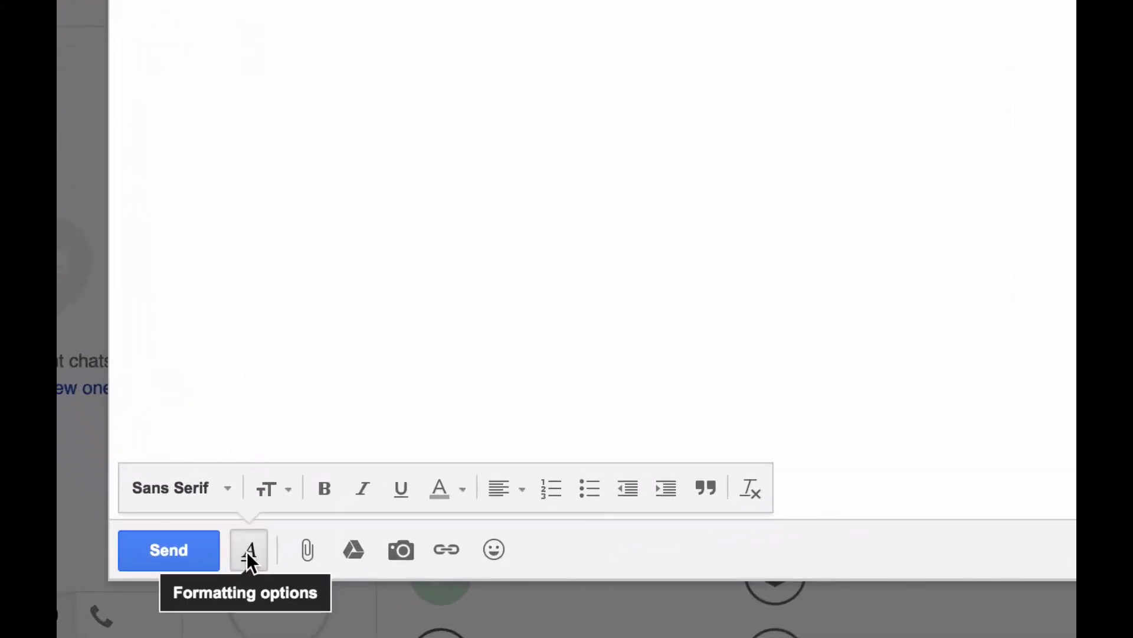
click(248, 550)
click(248, 550)
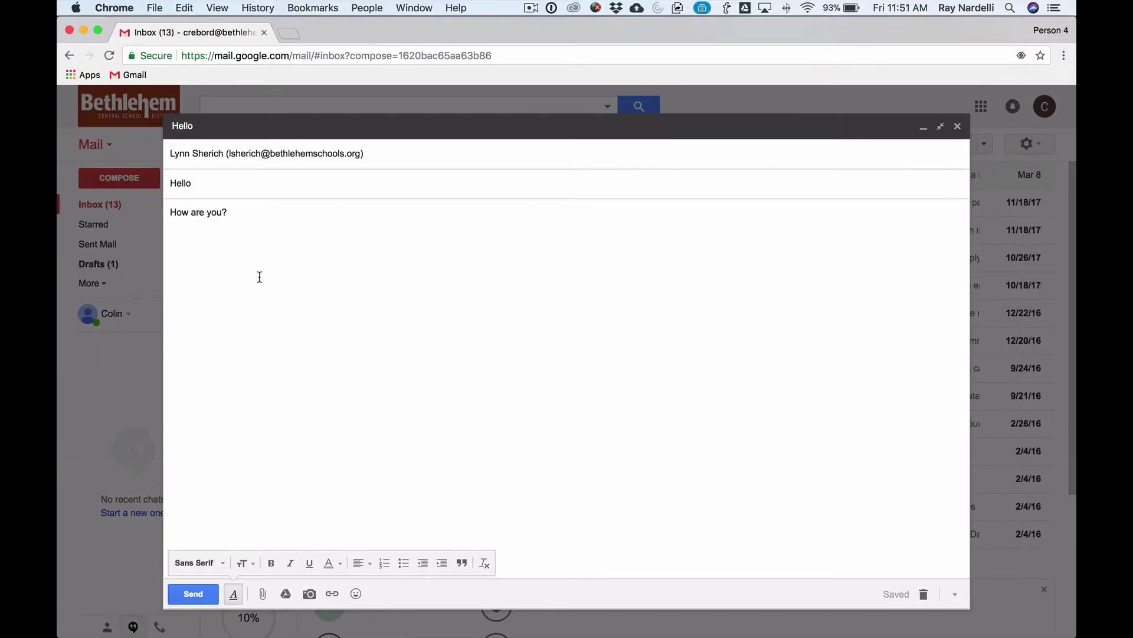
Make the message text "How are you?" bold and red
drag(236, 212, 172, 211)
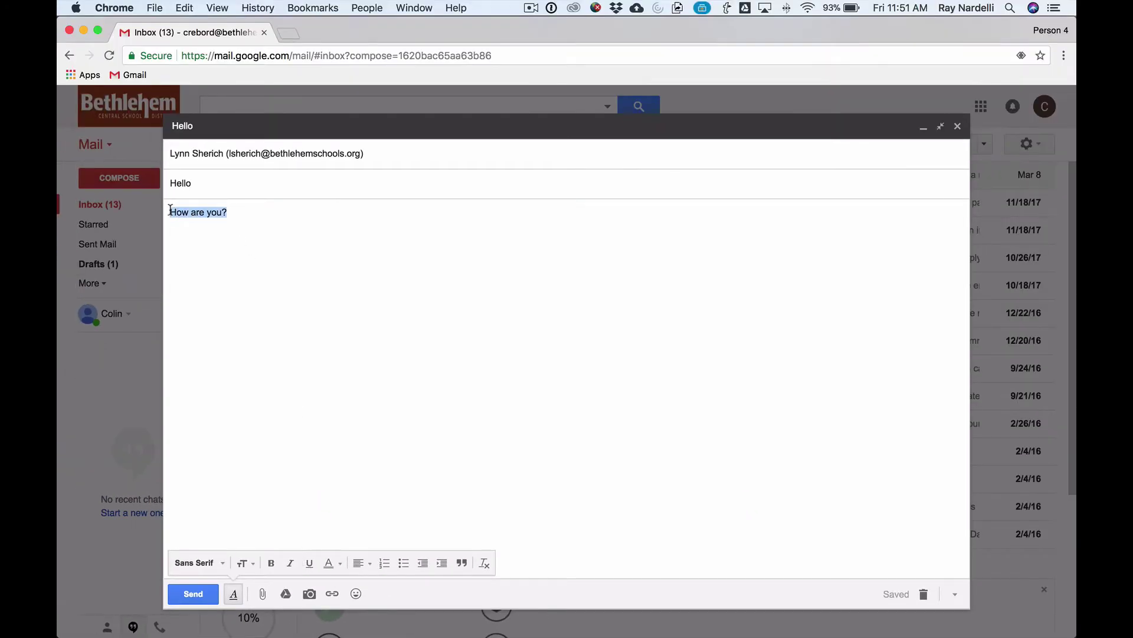
click(272, 567)
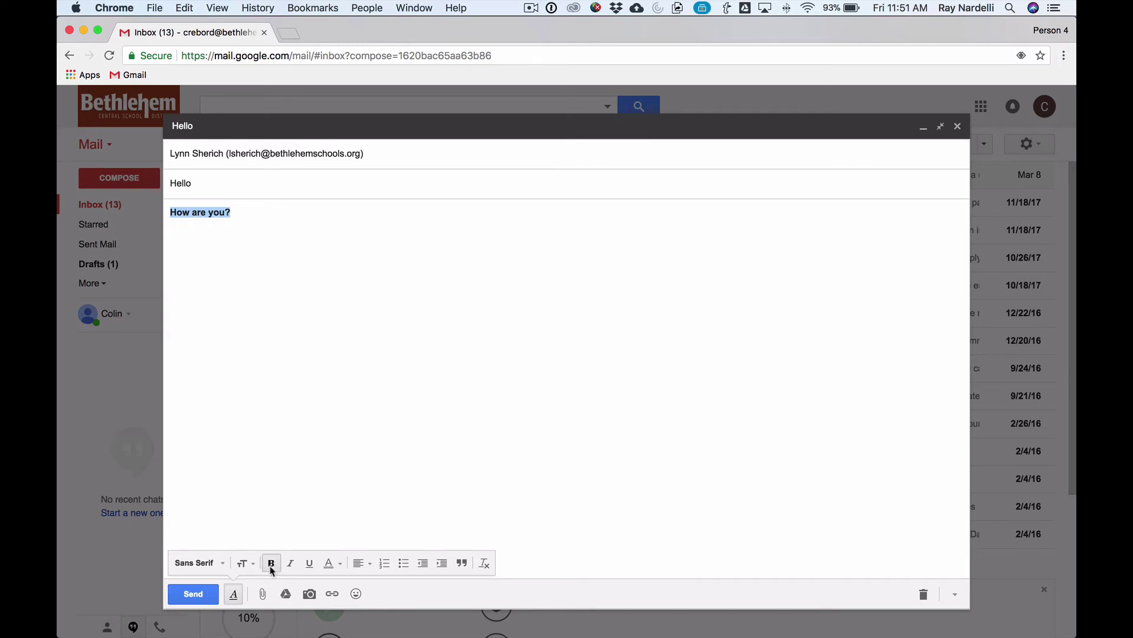
click(330, 564)
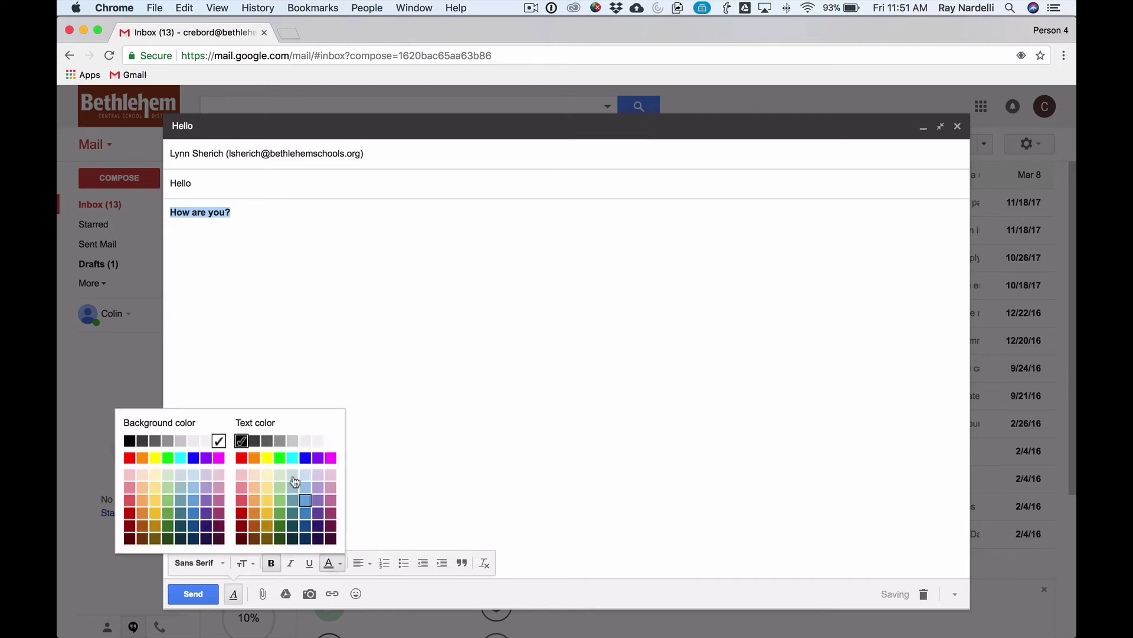
click(242, 458)
click(269, 234)
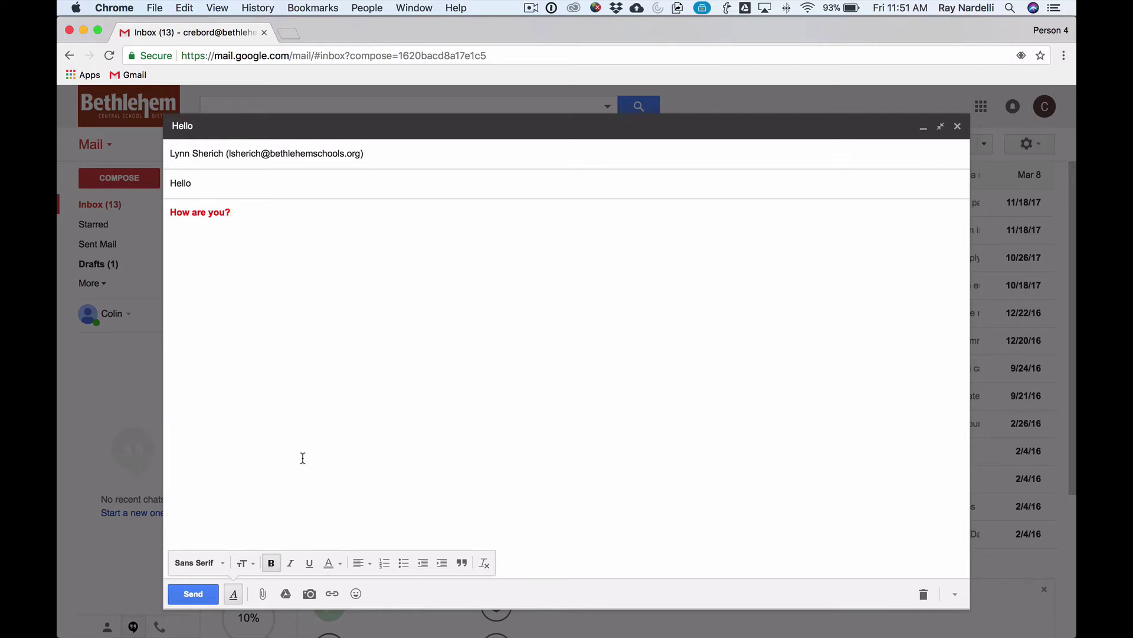
Add a bulleted list in black text below the greeting with the items one, two and three
click(330, 564)
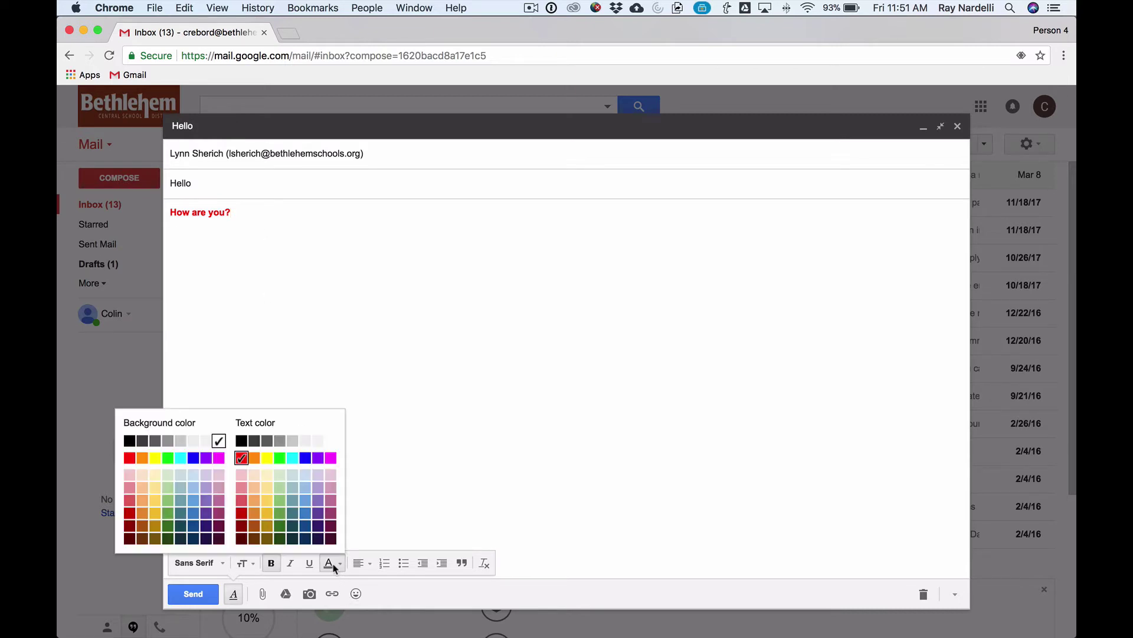
click(242, 440)
click(404, 564)
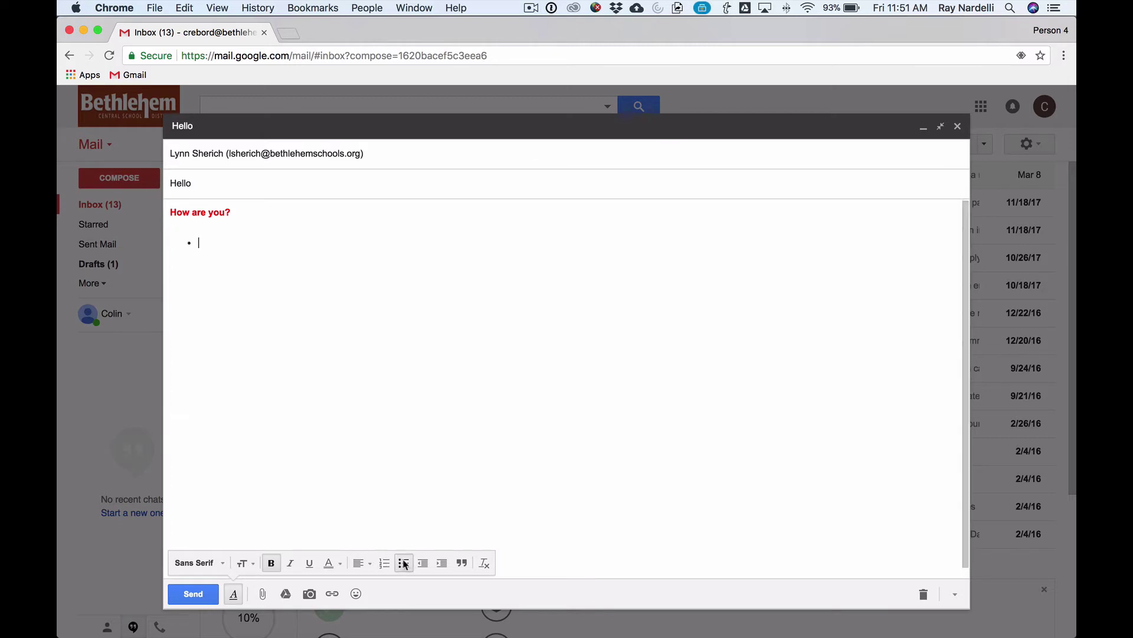
text(one)
text(three)
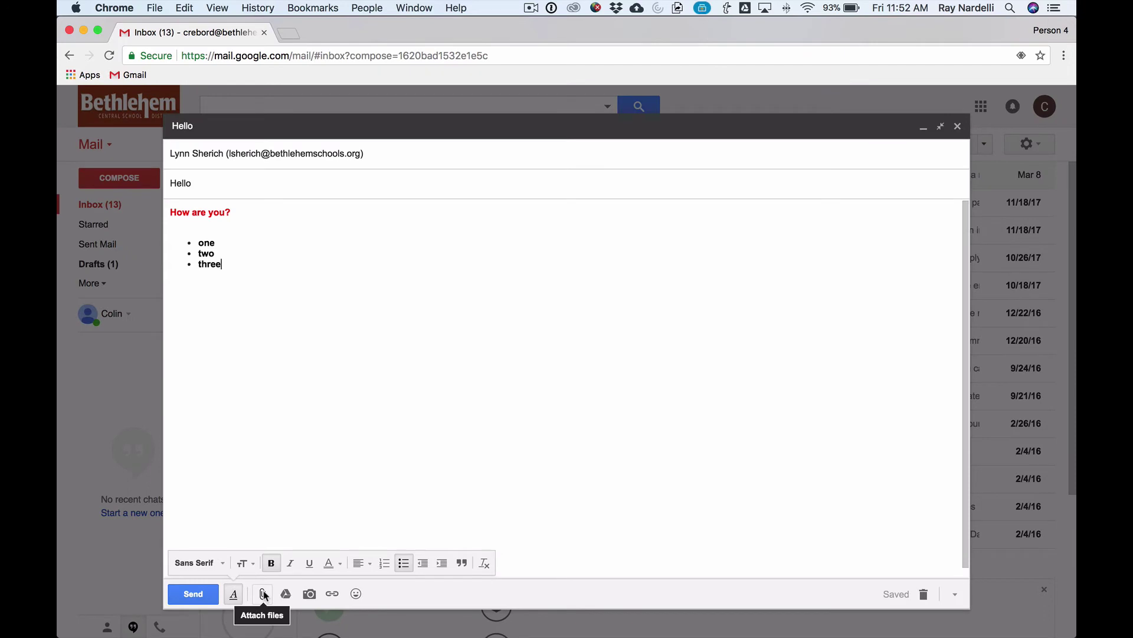
Look at the choices for attaching local files and inserting Google Drive files, closing both dialogs without adding anything
click(264, 594)
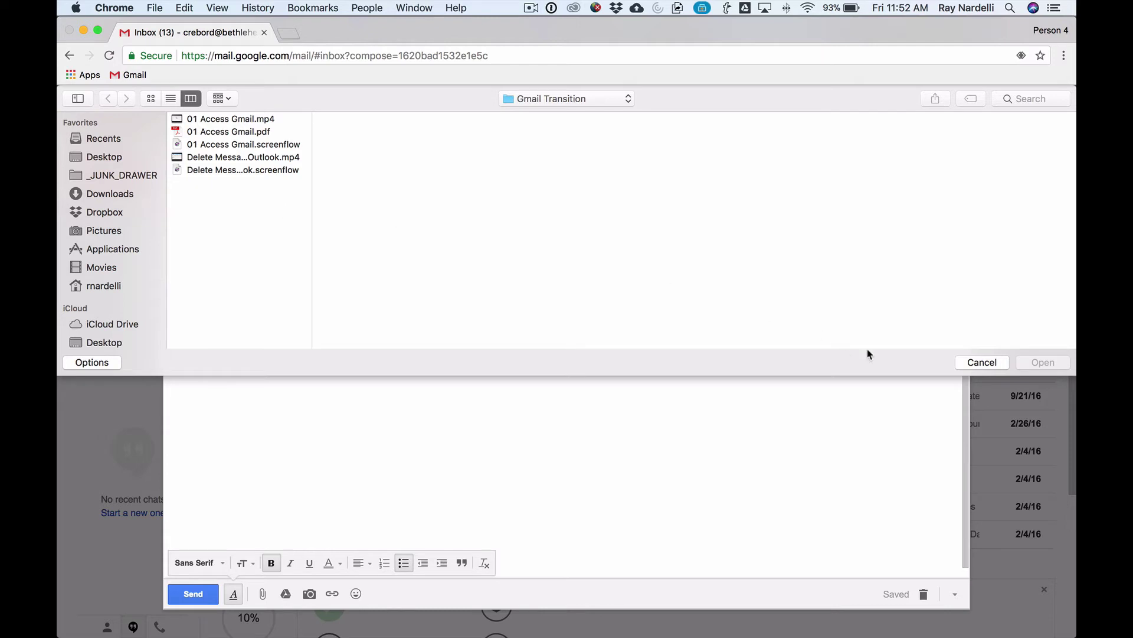
click(981, 363)
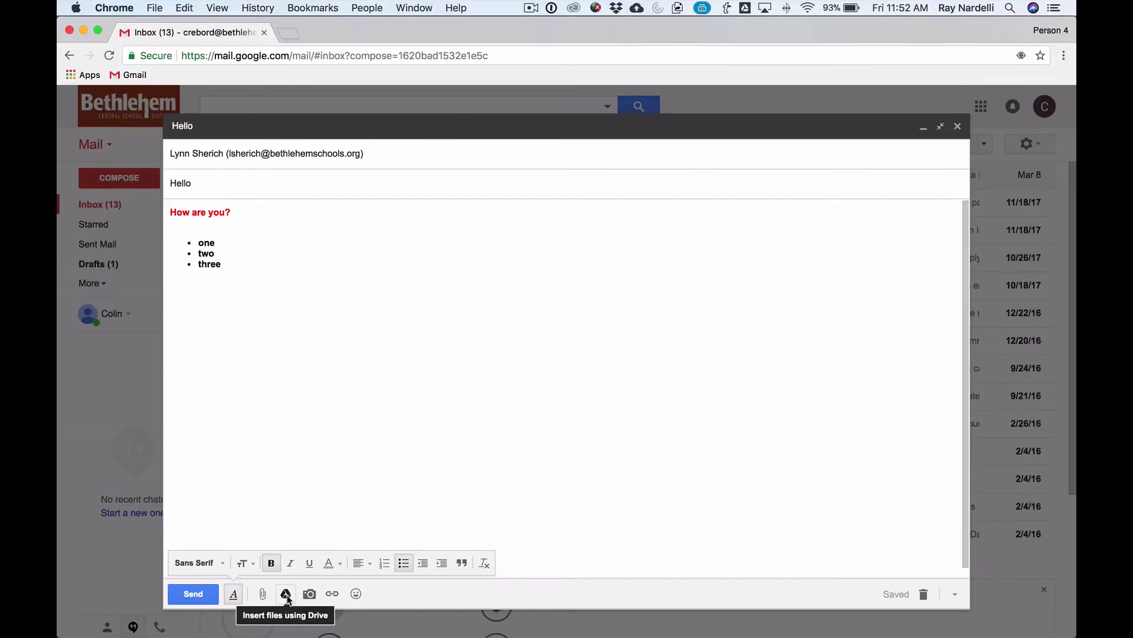
click(309, 576)
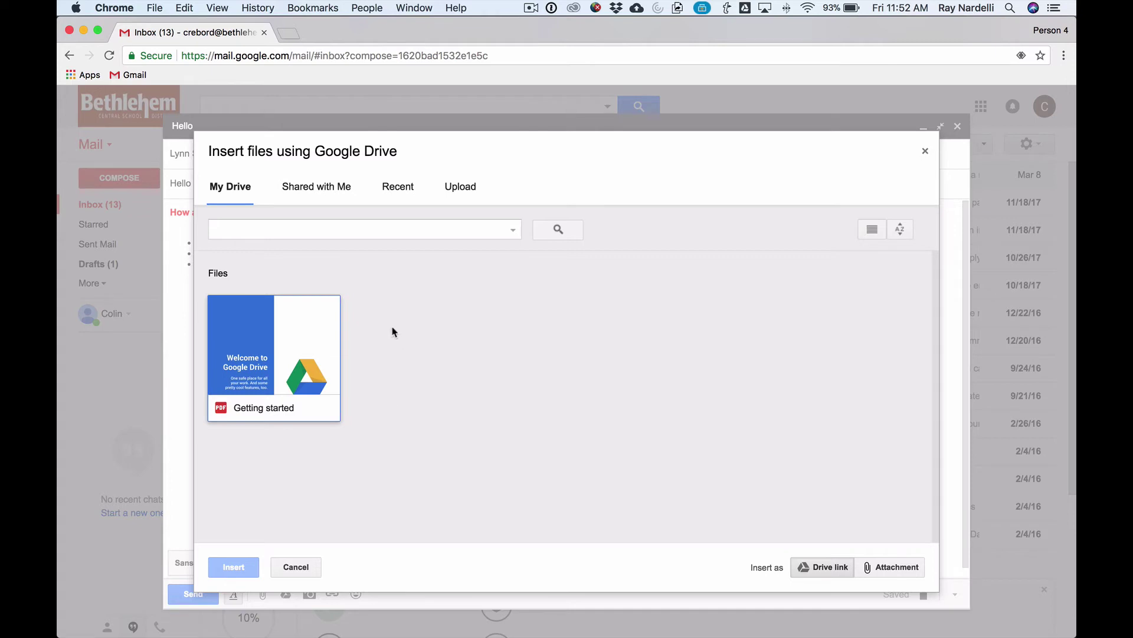
click(925, 156)
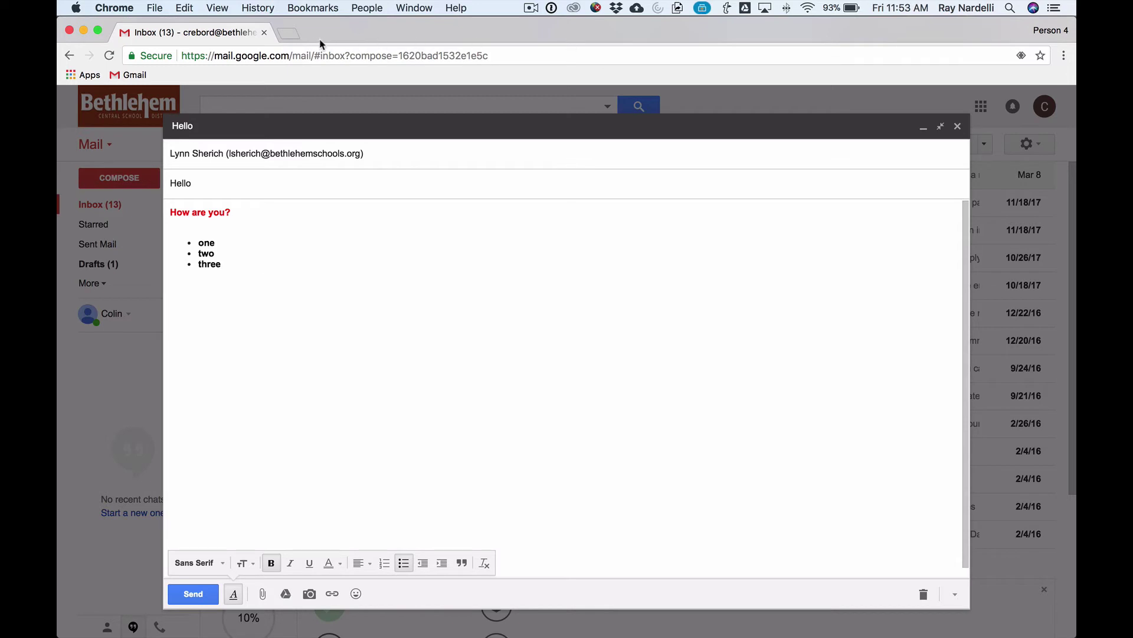
Go to cnn.com in a new tab and open the article about West Virginia schools canceling spring break
click(289, 33)
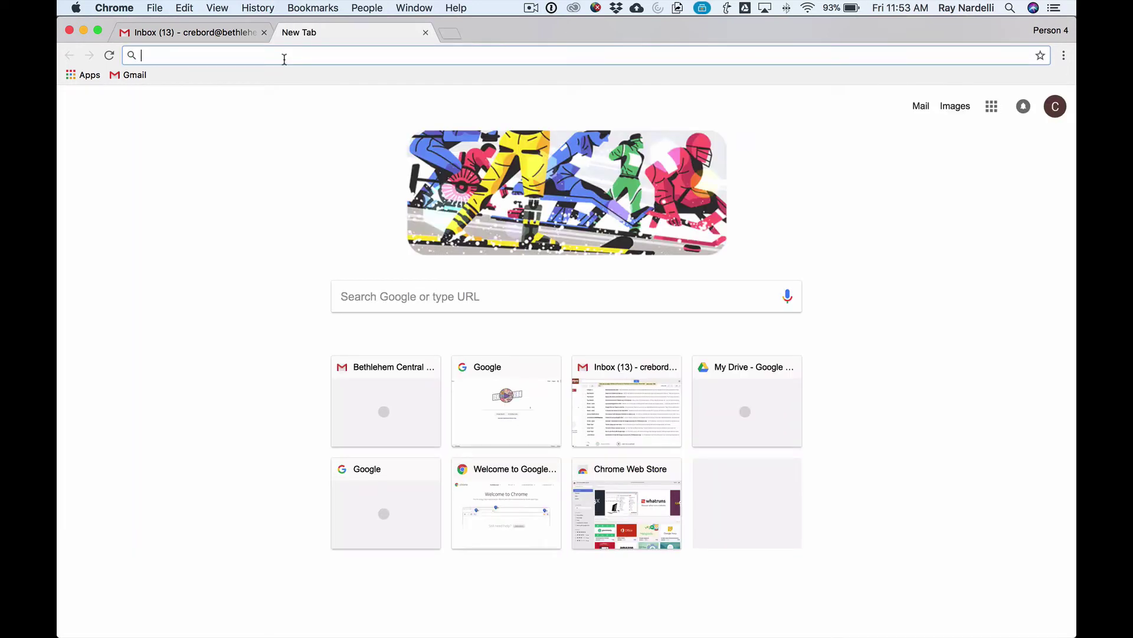
text(cnn.com)
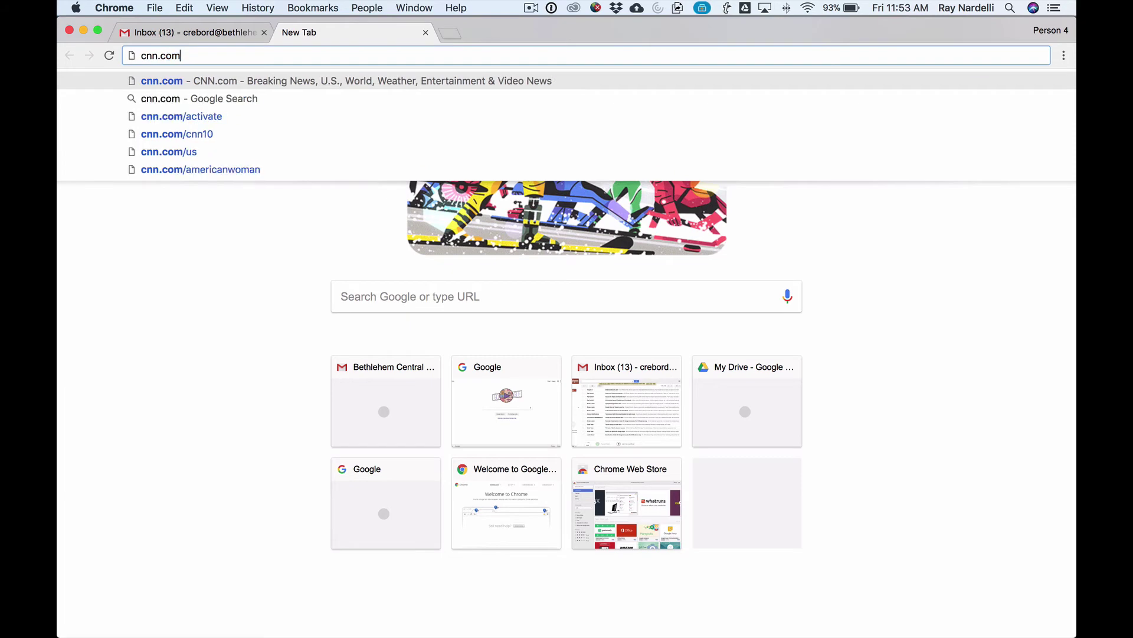
key(Return)
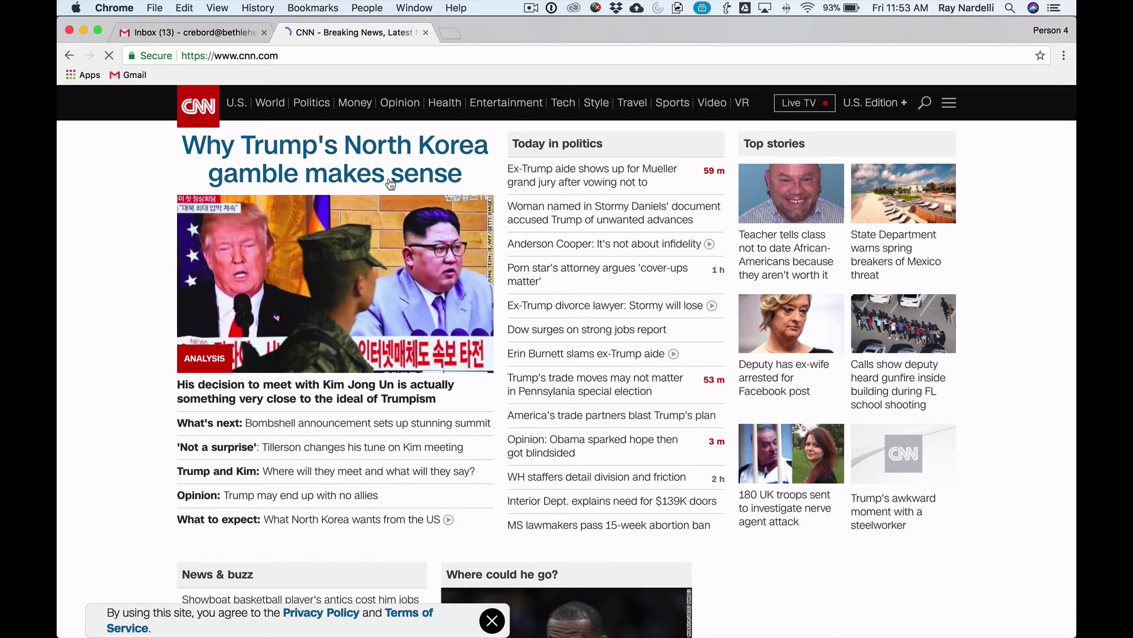
scroll(548, 257, down, 5)
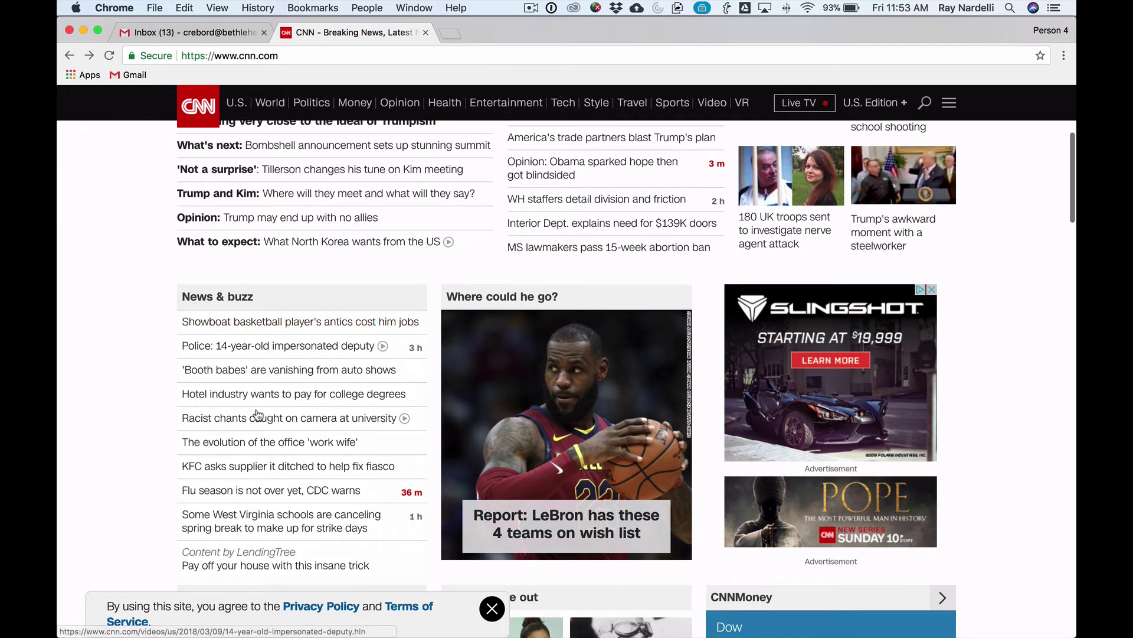
click(247, 526)
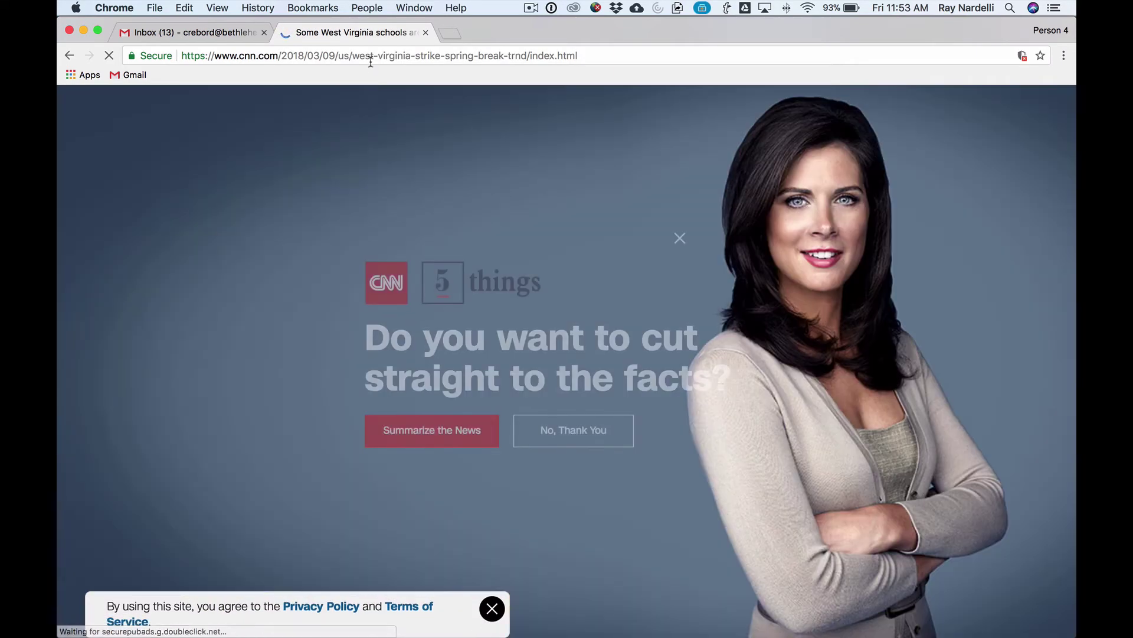
Copy the full web address of the West Virginia schools article
click(370, 59)
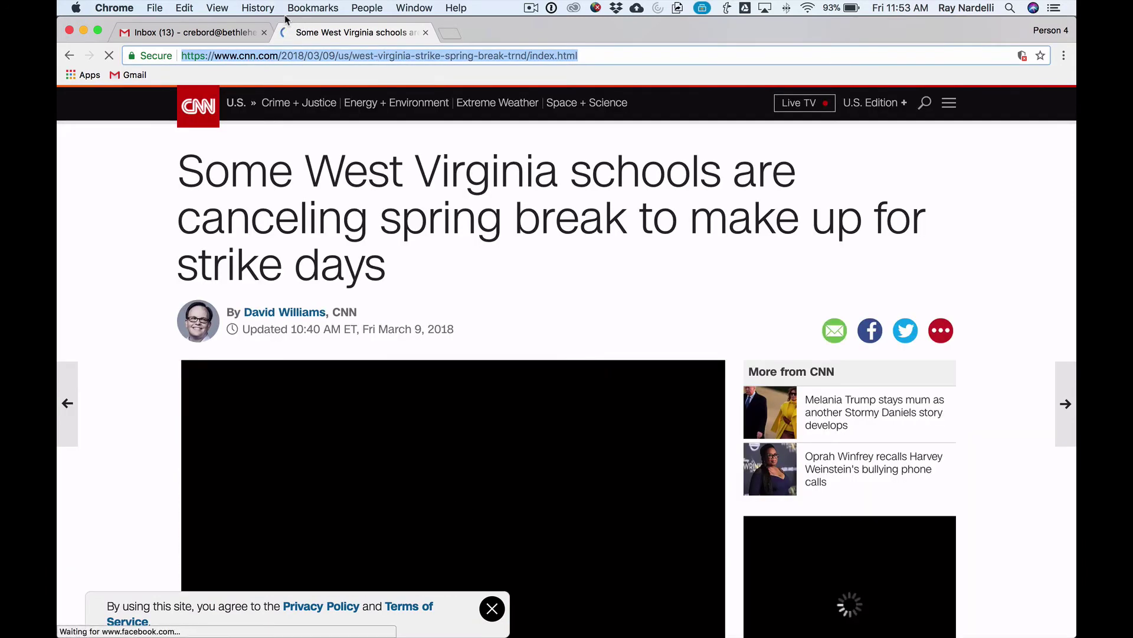
click(186, 8)
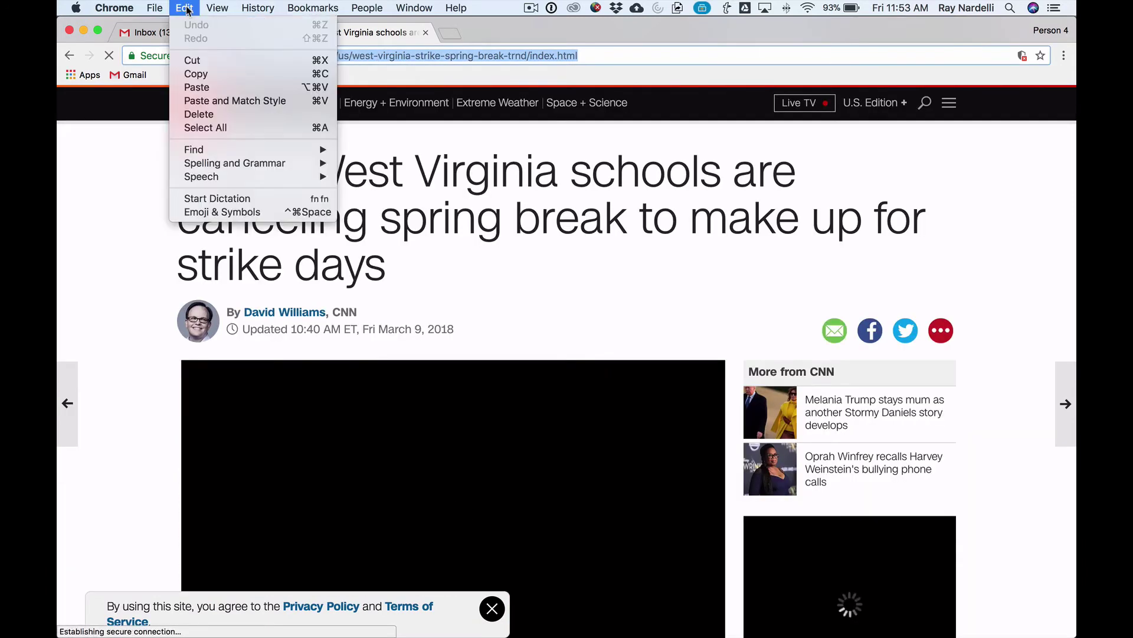
click(200, 73)
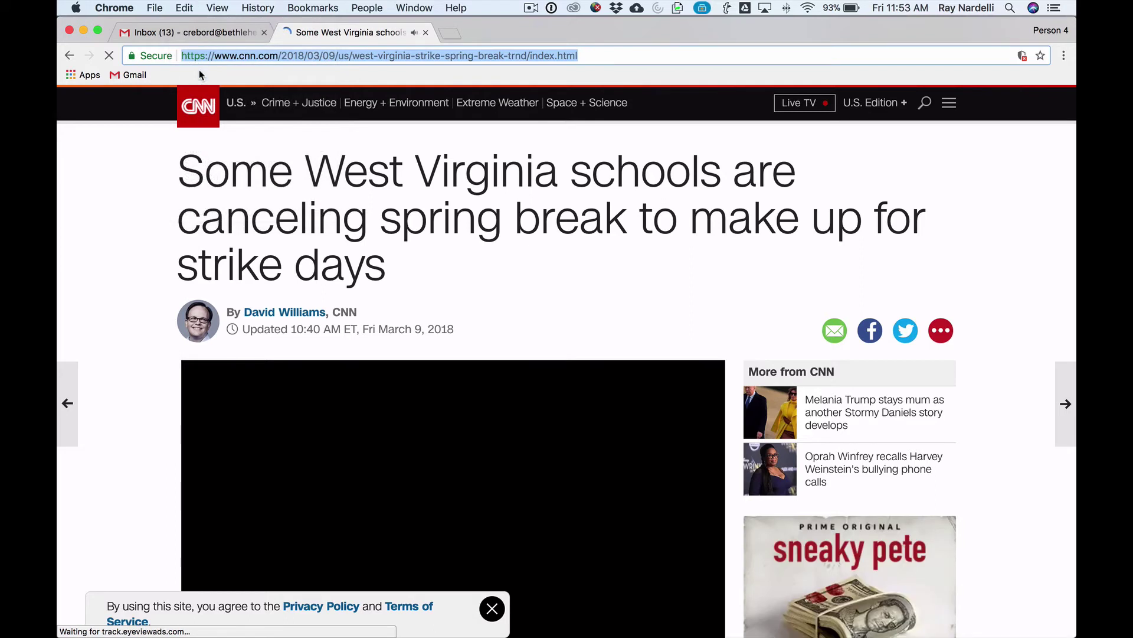
Return to the Gmail message and paste the copied article address below the bulleted list, outside the list
click(219, 32)
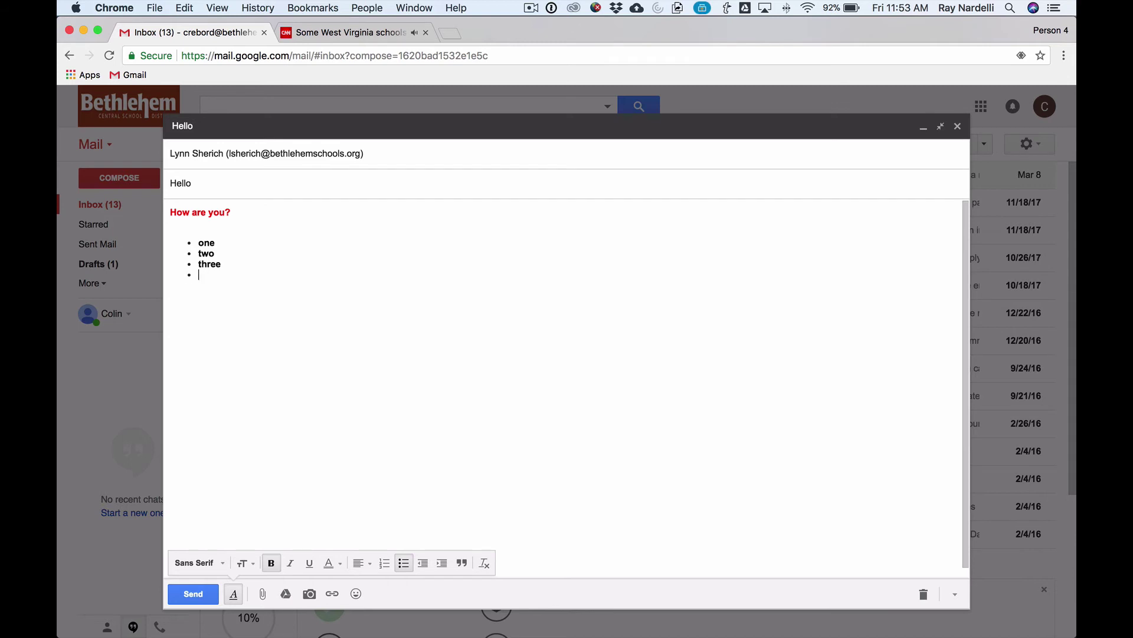
key(Return)
key(Return)
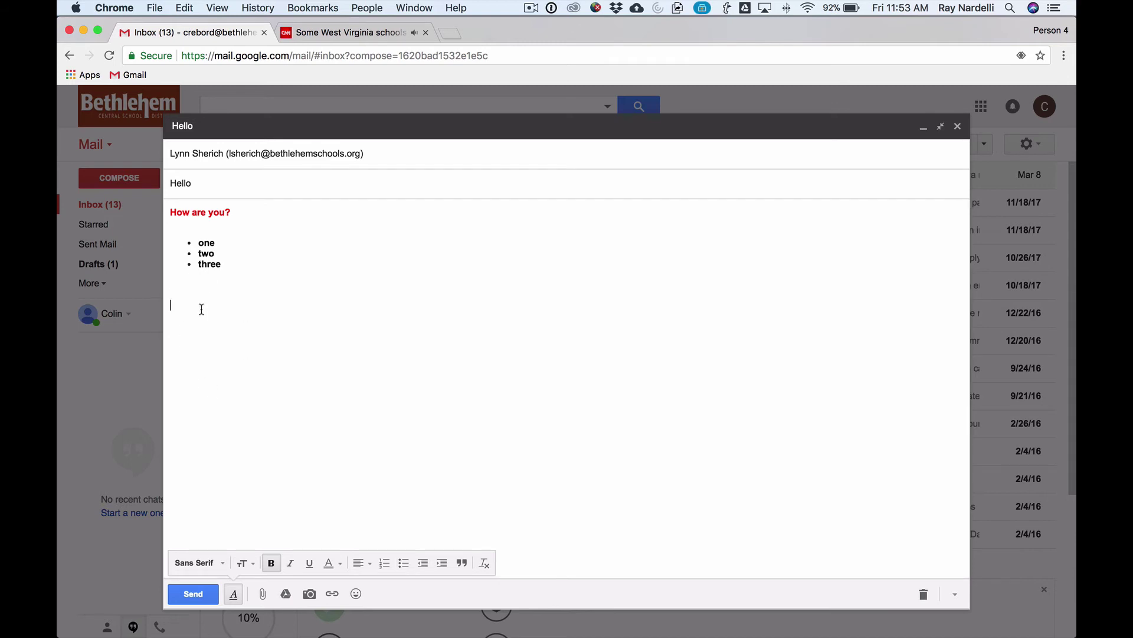
click(183, 9)
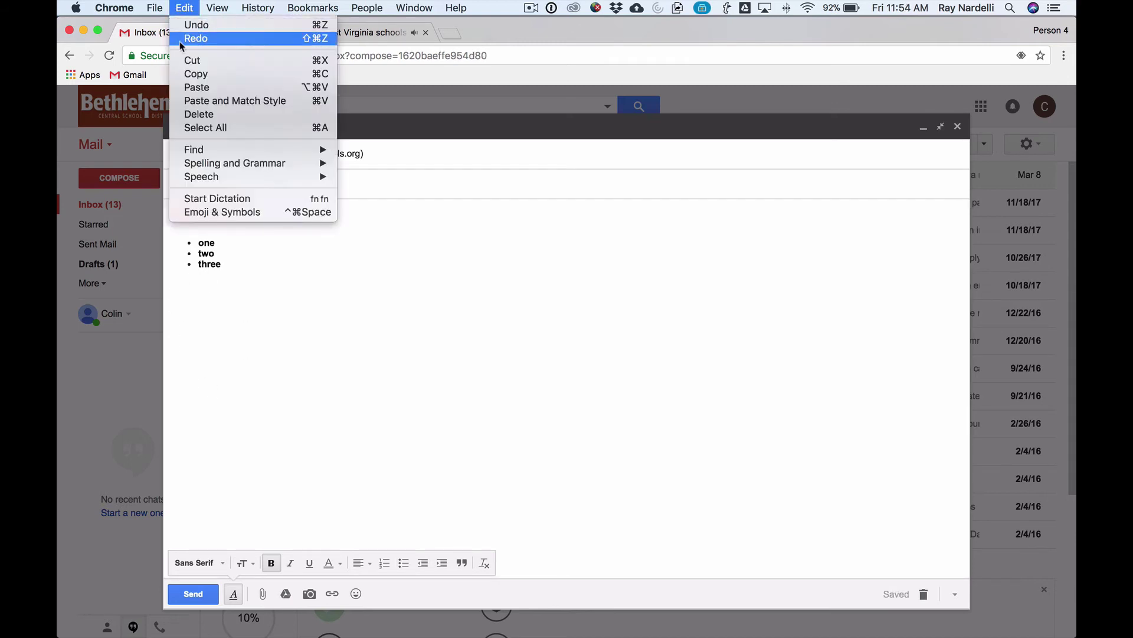
click(188, 87)
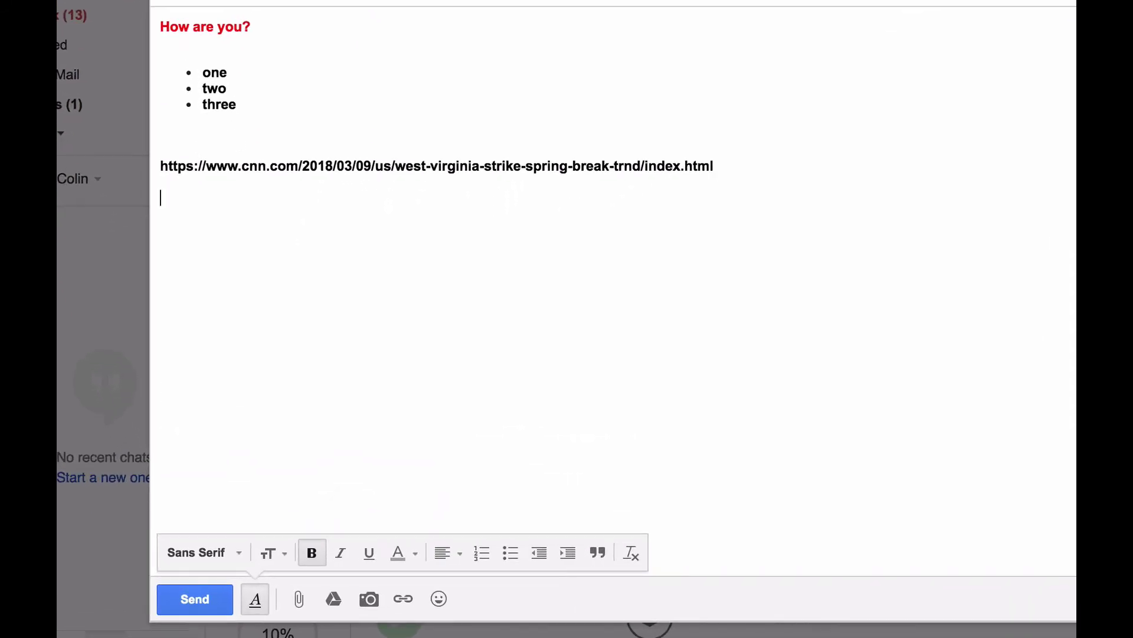
text(CNN Article)
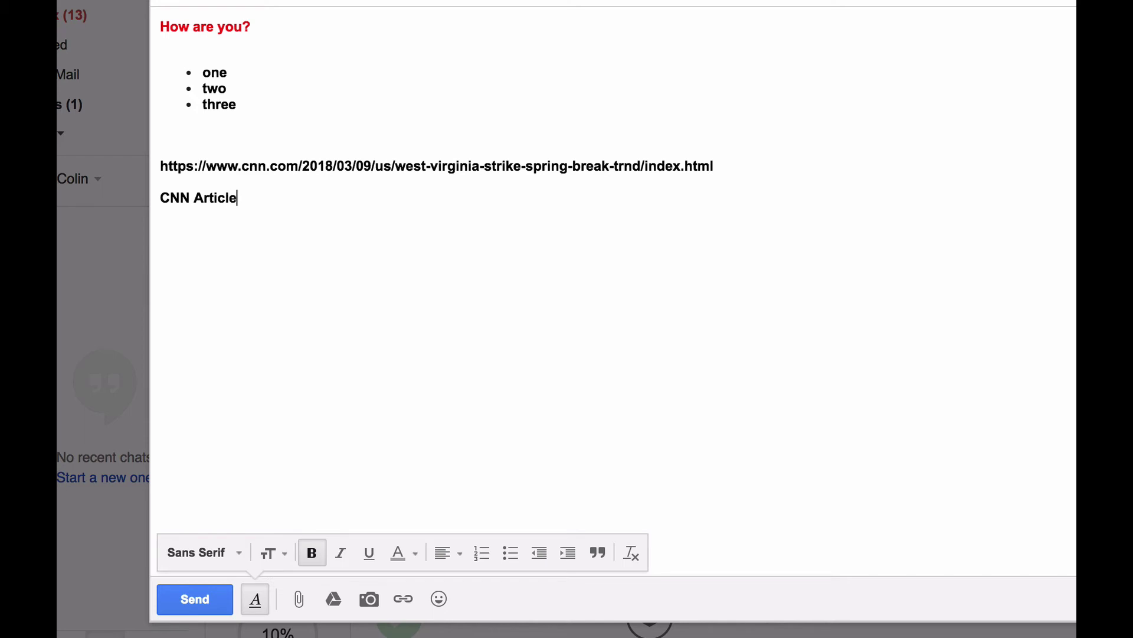
drag(239, 198, 163, 202)
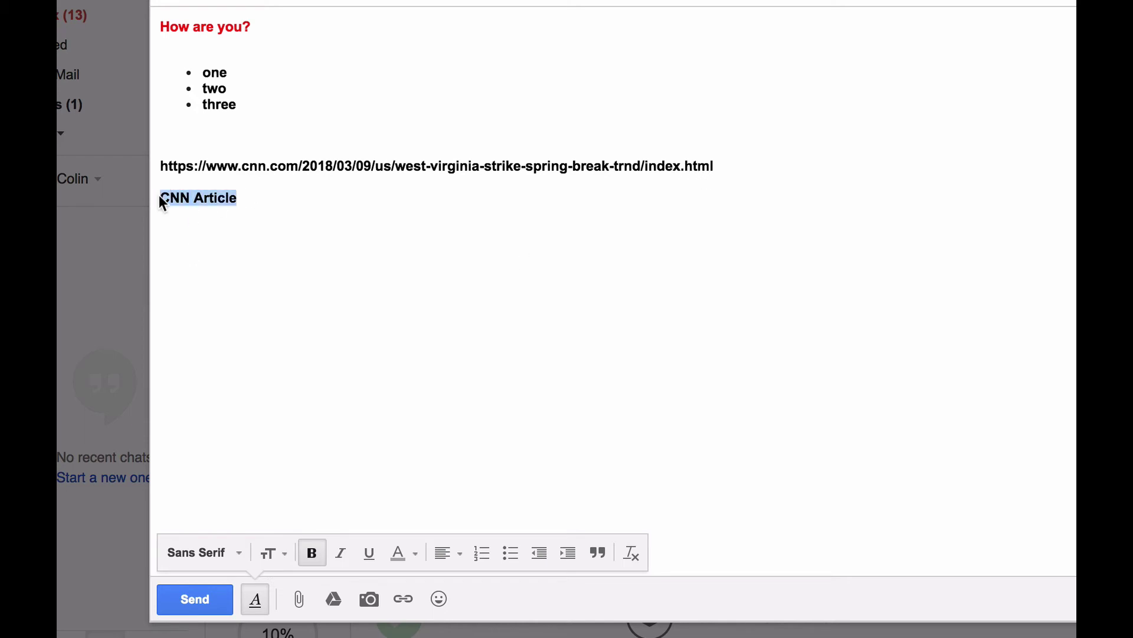
click(406, 597)
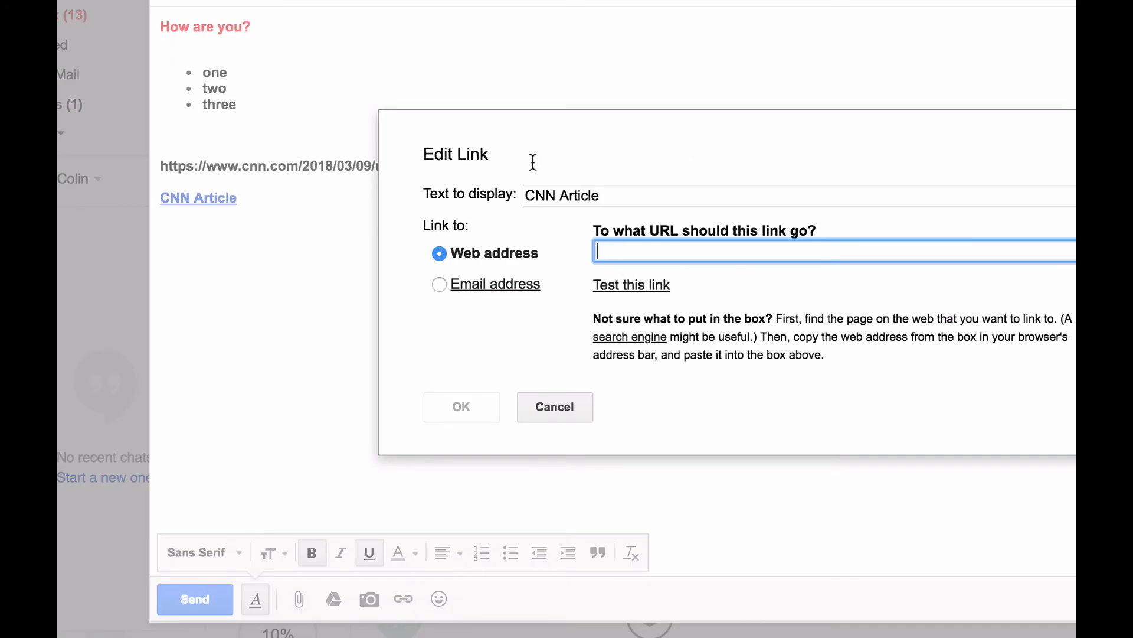
click(183, 0)
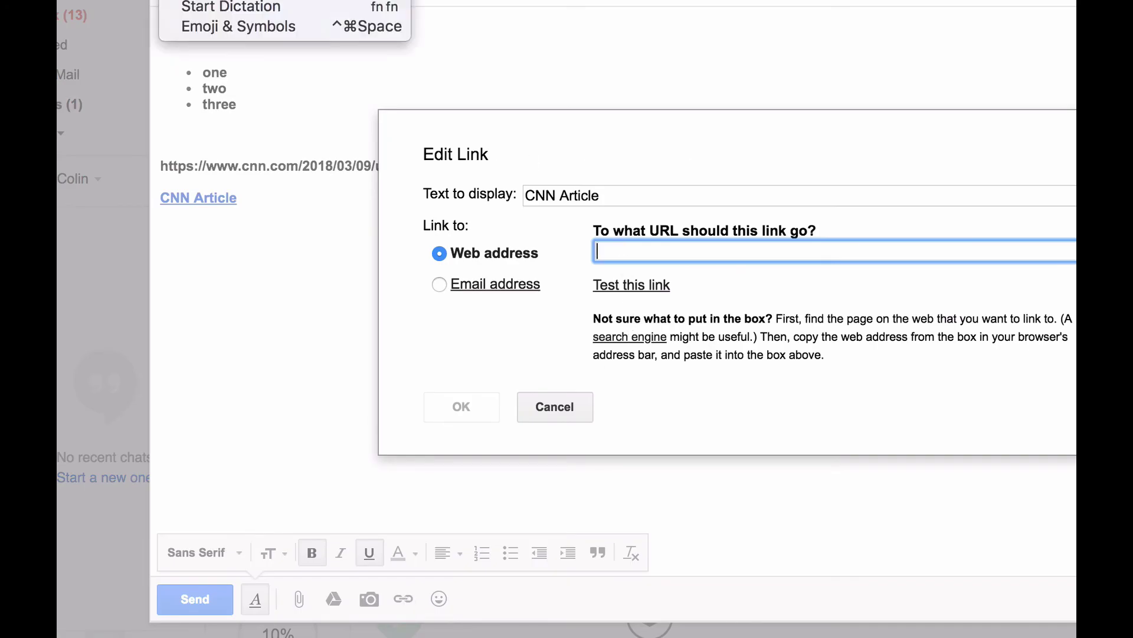
text(https://www.cnn.com/2018/03/09/us/west-virginia-strike-spring-break-trnd/index.html)
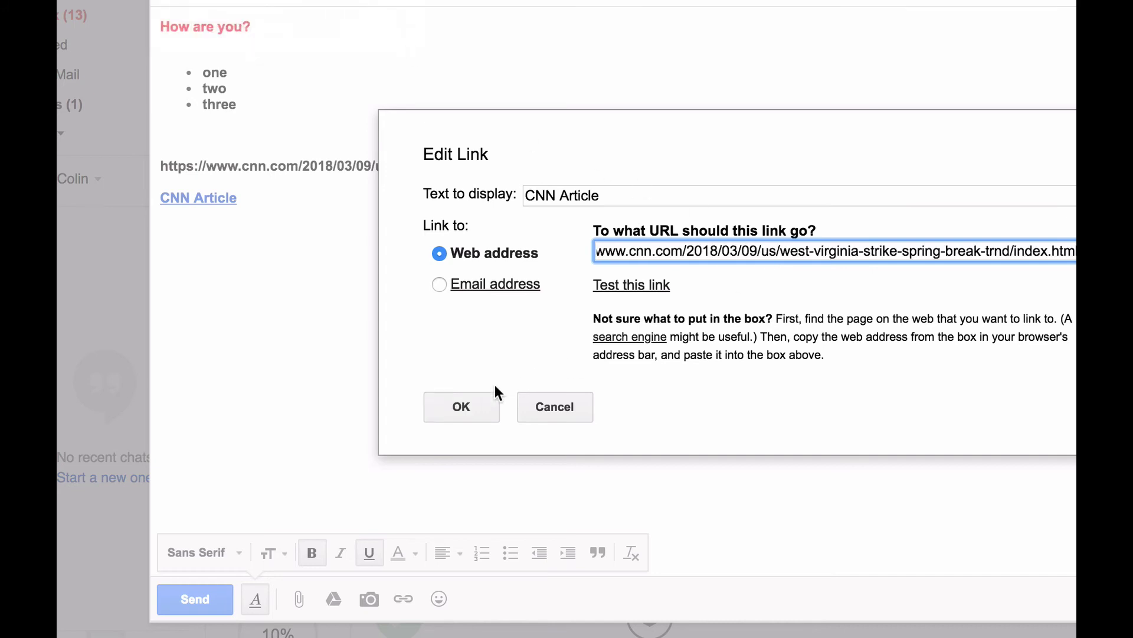
click(464, 406)
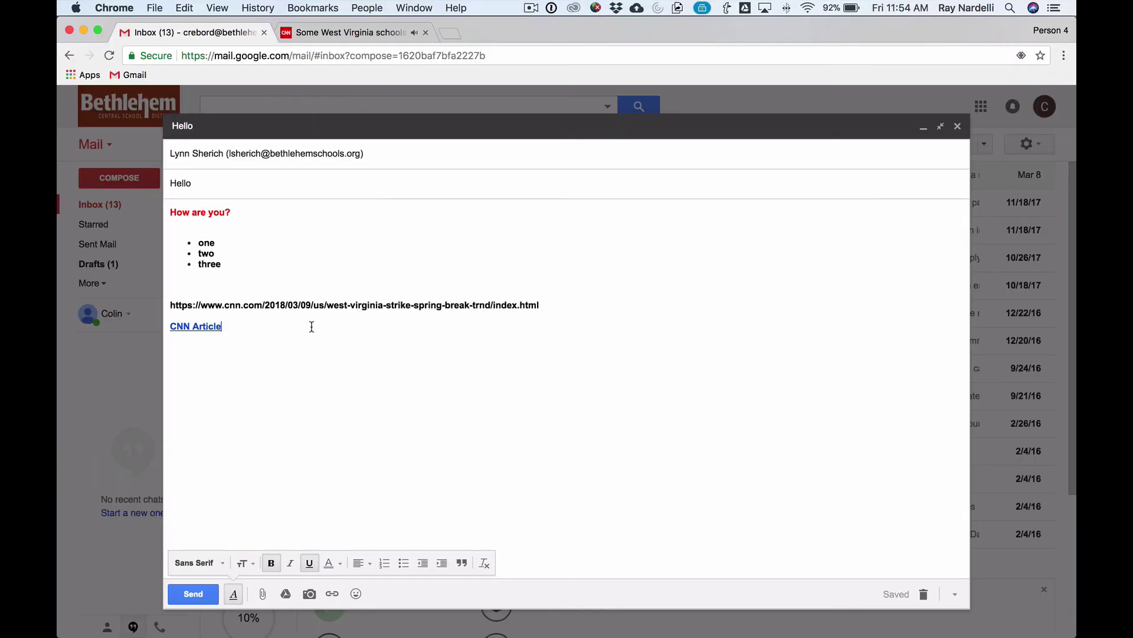
Insert a frightened-face emoji on a new line below the CNN Article link
key(Return)
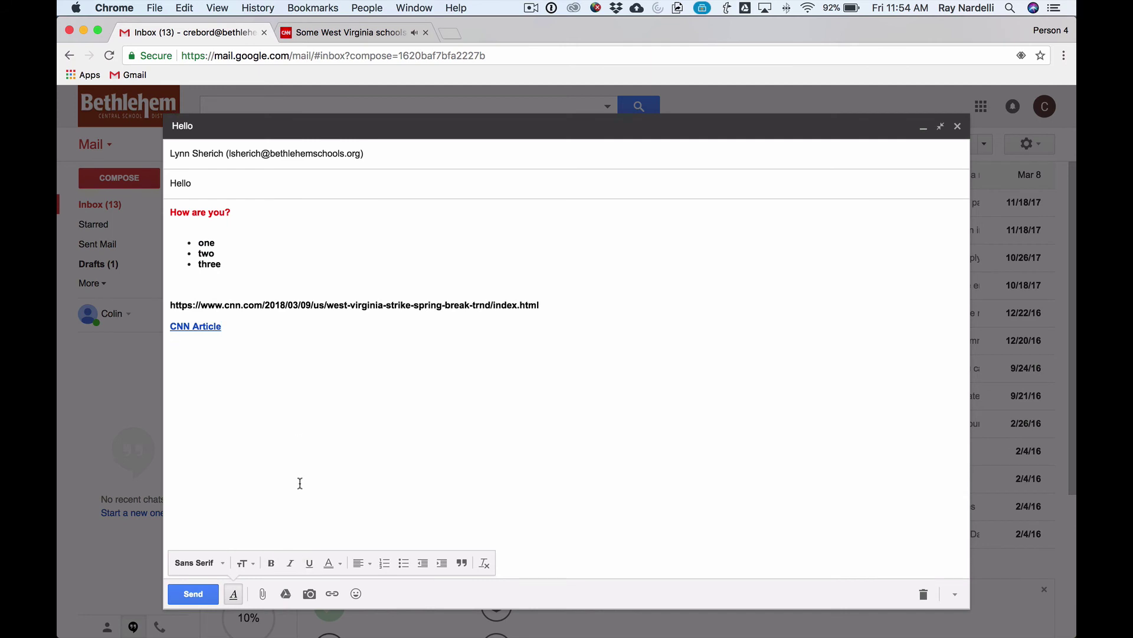
click(356, 595)
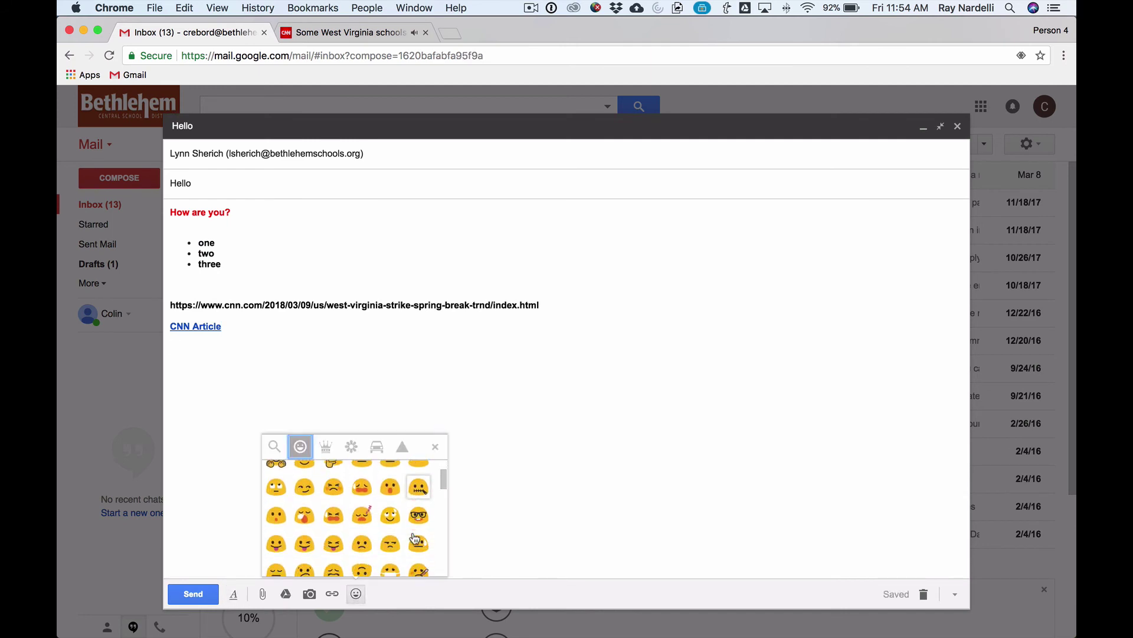
click(390, 552)
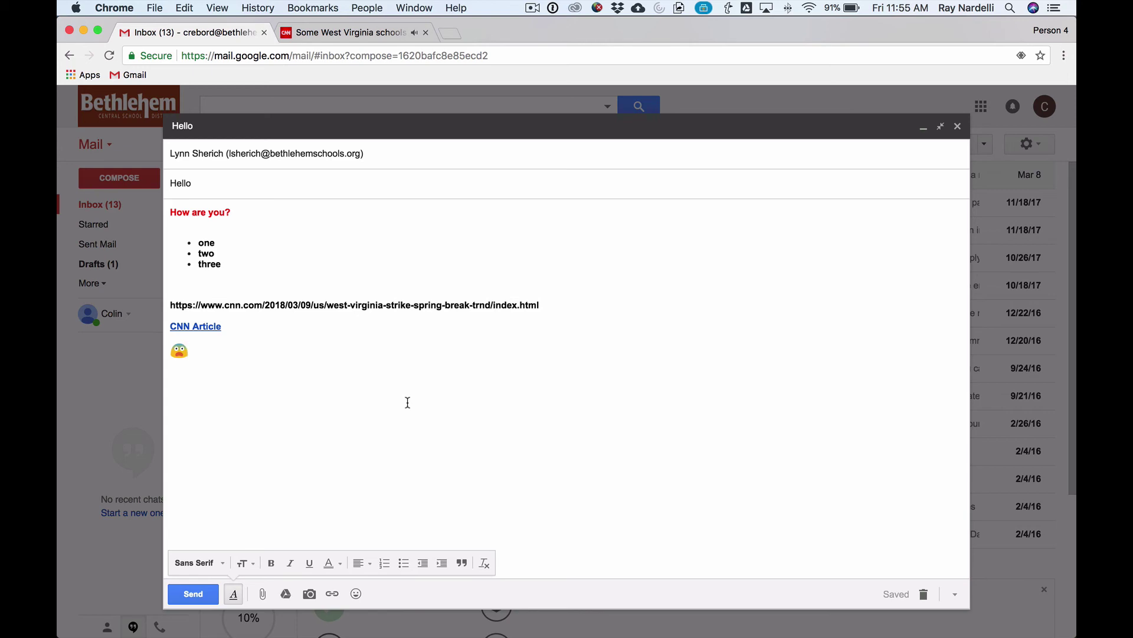
Close the Hello message as a draft and review it from the Drafts folder before returning to the inbox
click(958, 125)
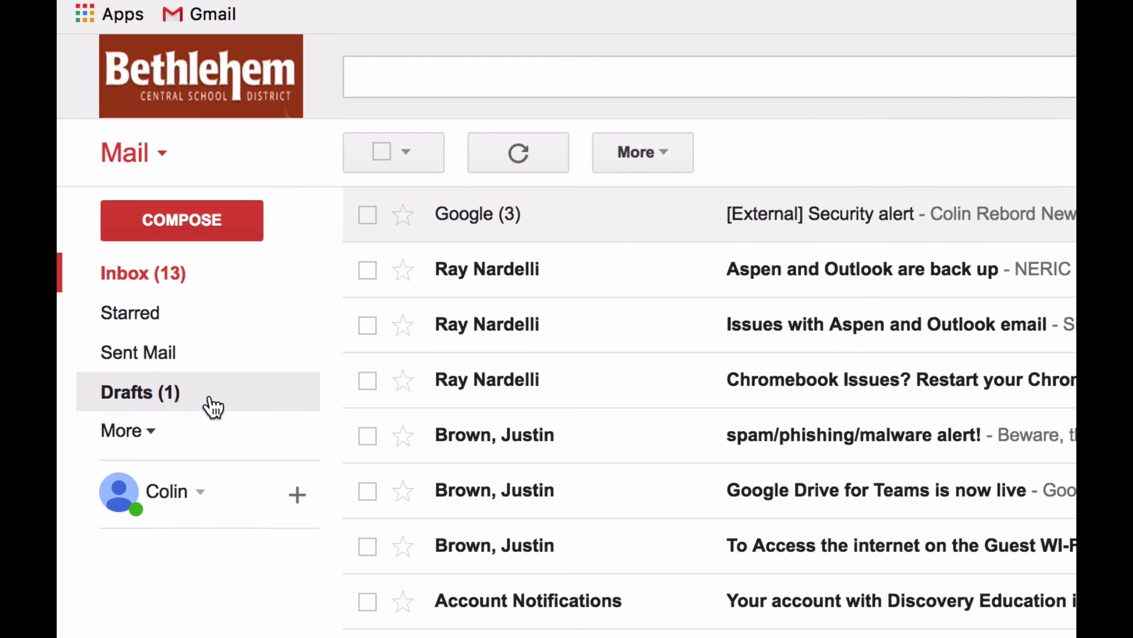
click(143, 400)
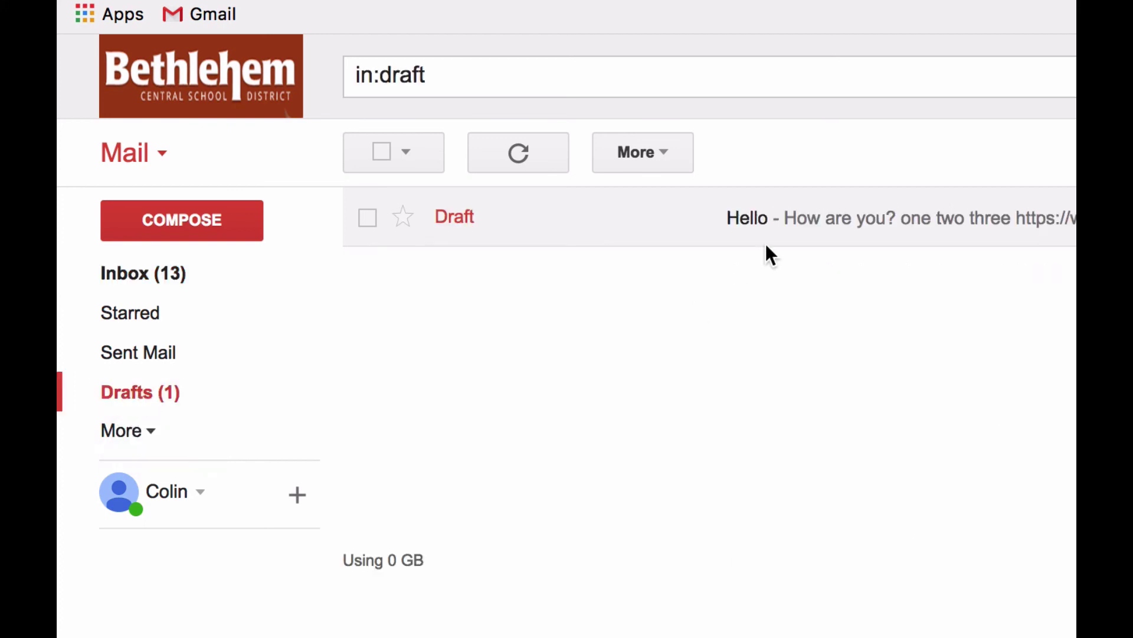
click(795, 225)
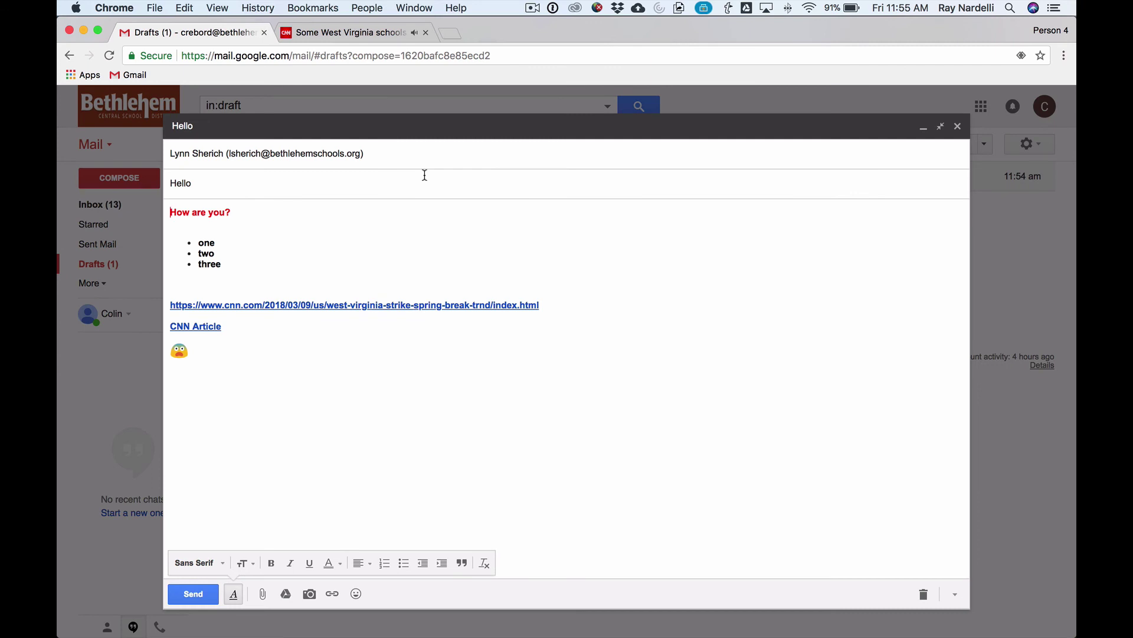
click(958, 127)
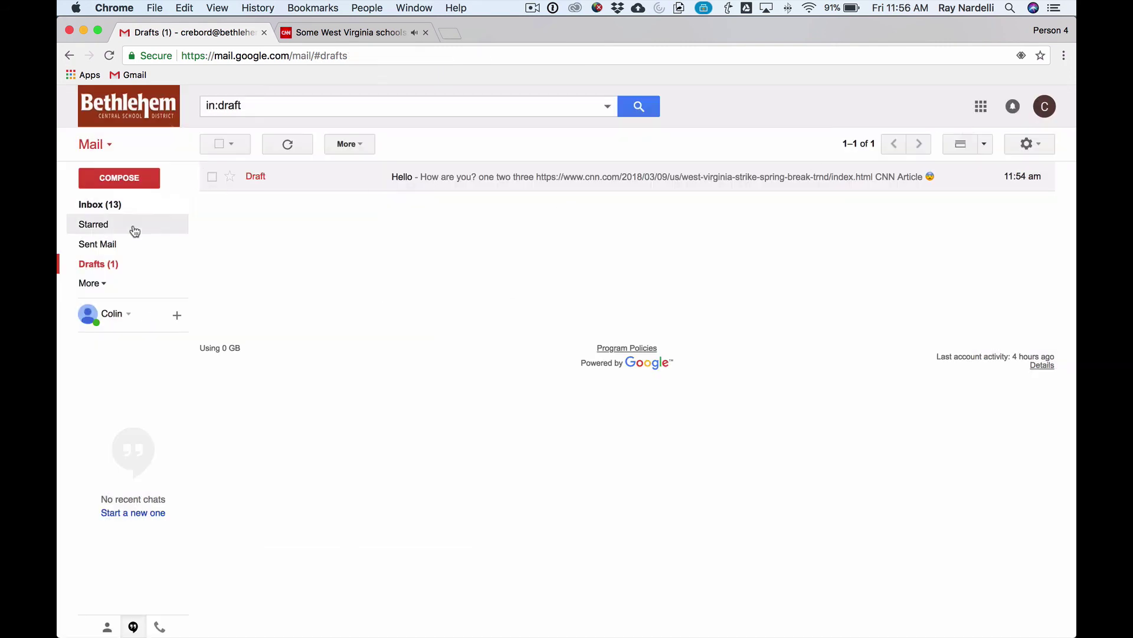
click(113, 206)
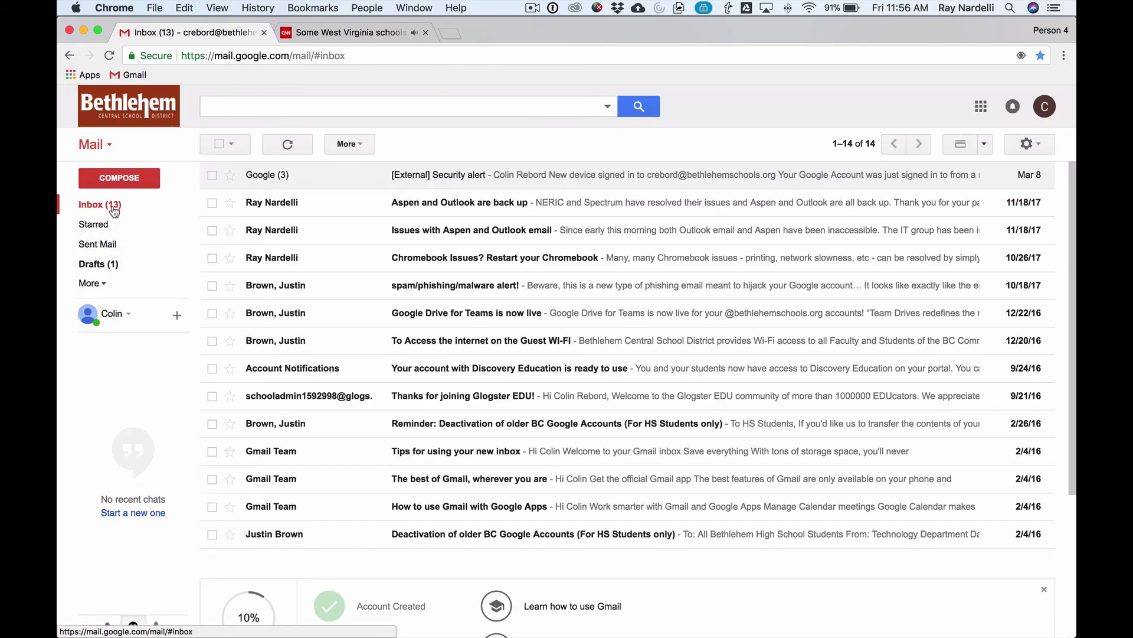